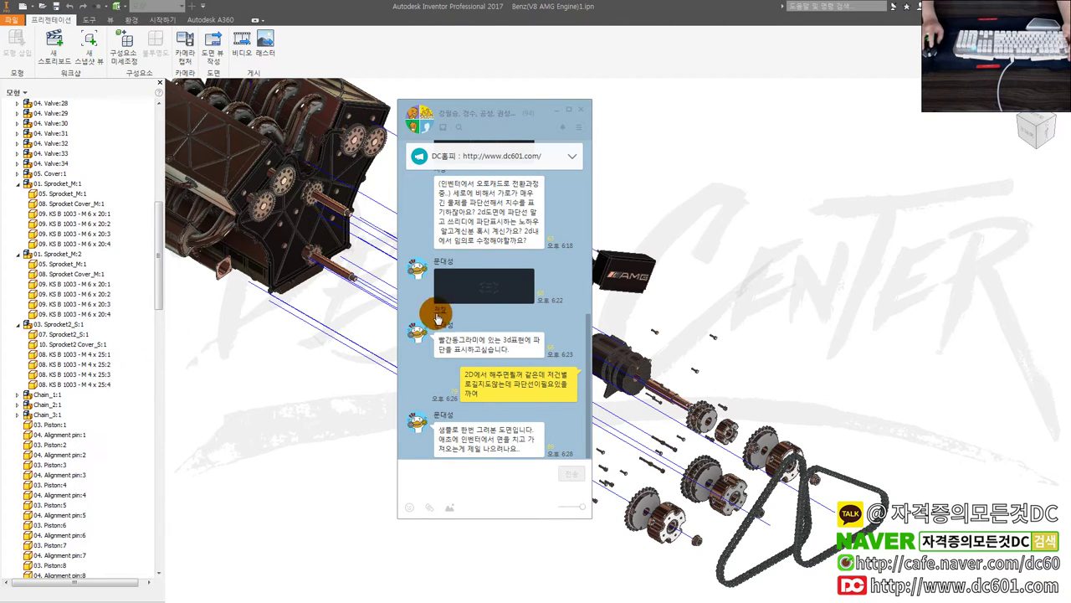
Bring up the group chat and open the shared four-view rod drawing image, moving the viewer aside.
left_click(565, 299)
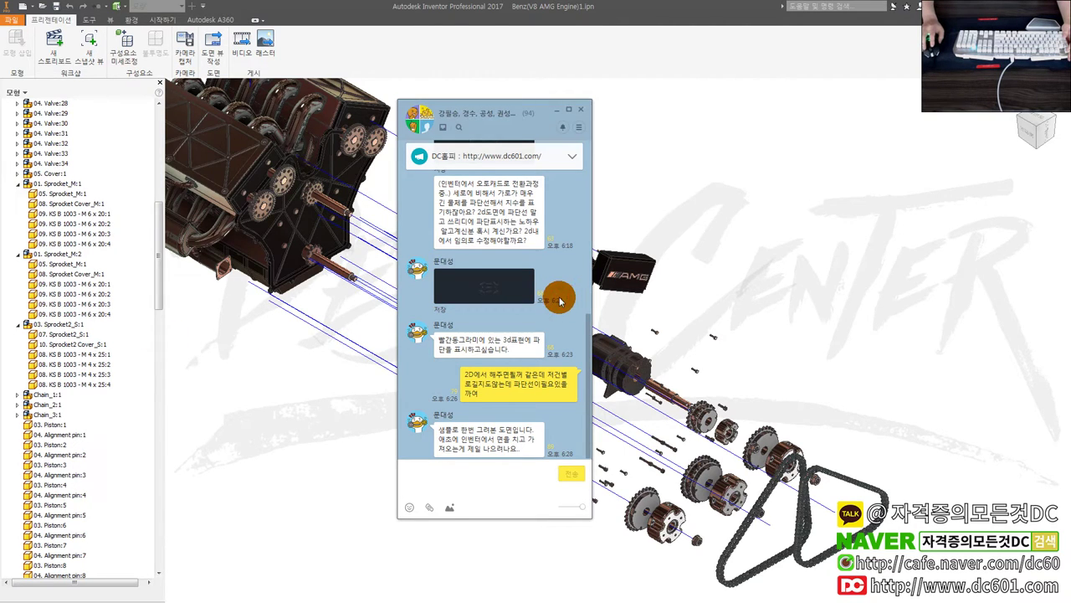
scroll(560, 301, "up", 1)
scroll(527, 303, "down", 1)
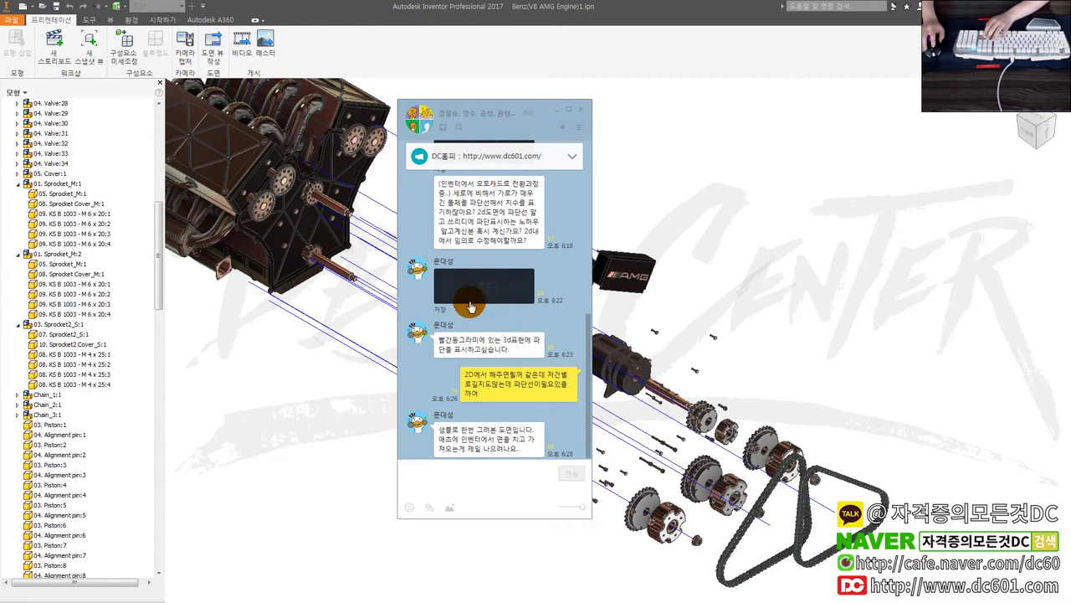
left_click(483, 285)
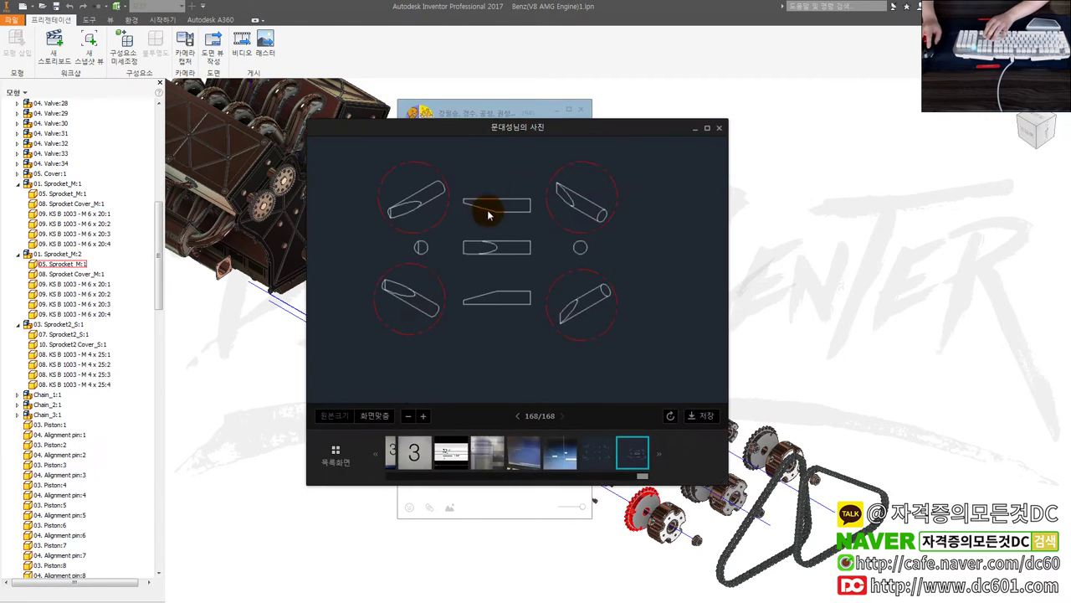
scroll(502, 226, "up", 1)
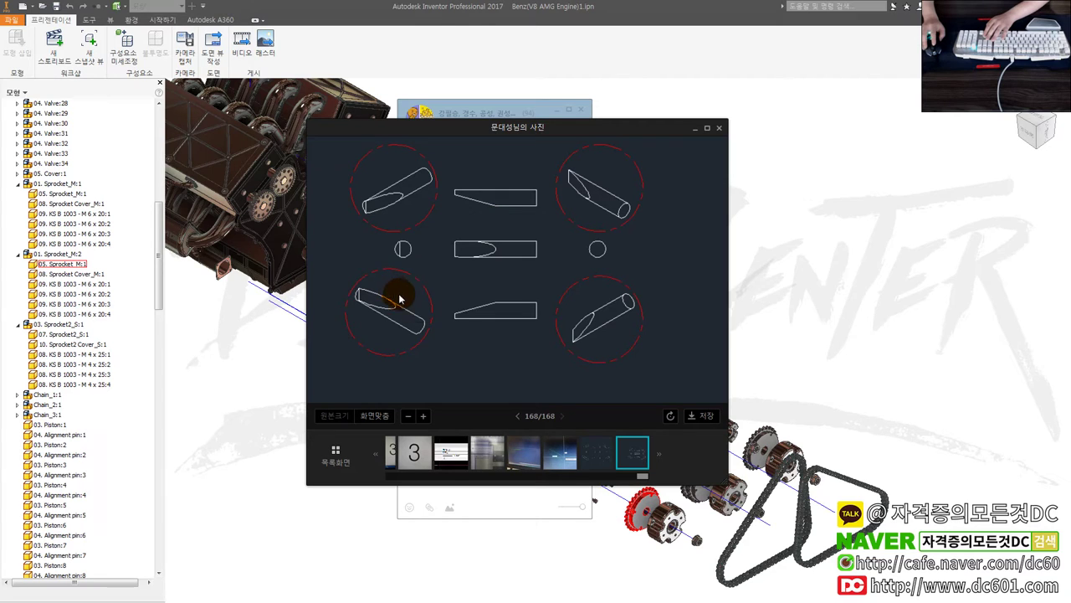
left_click_drag(468, 129, 749, 130)
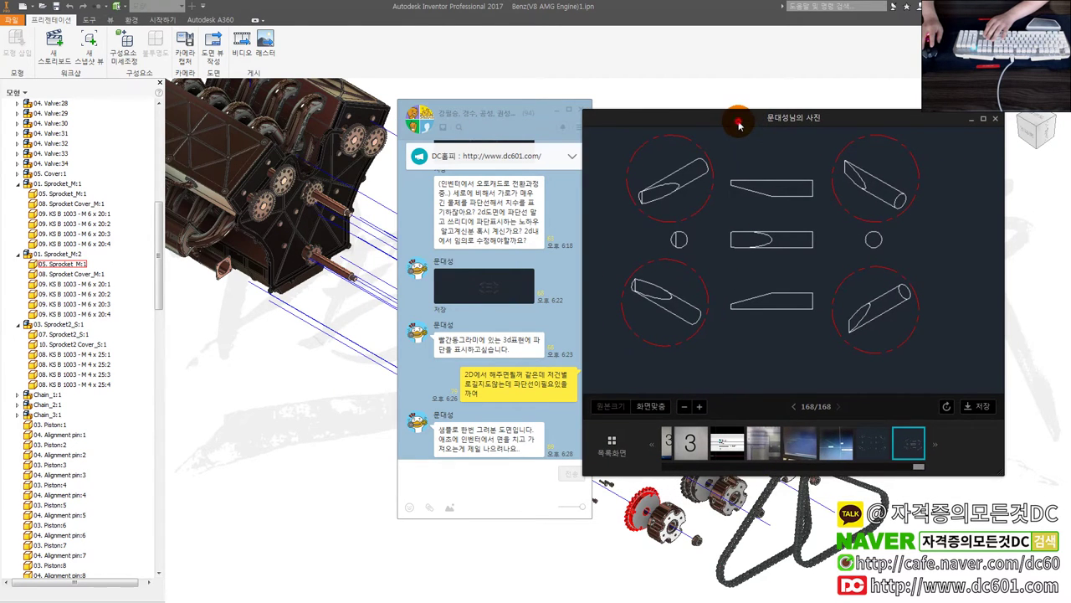
left_click_drag(739, 123, 706, 120)
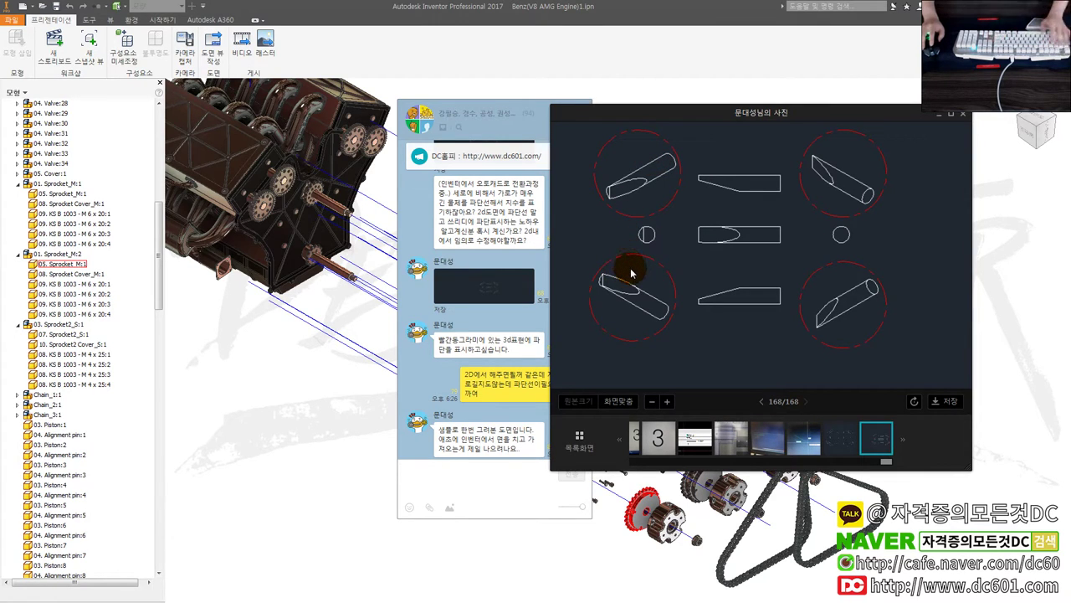
Sketch red pen marks over the lower-left, upper-left and middle views, clearing them with Escape.
left_click_drag(631, 266, 636, 344)
mouse_move(642, 259)
left_mouse_down()
mouse_move(657, 308)
mouse_move(646, 336)
left_mouse_up()
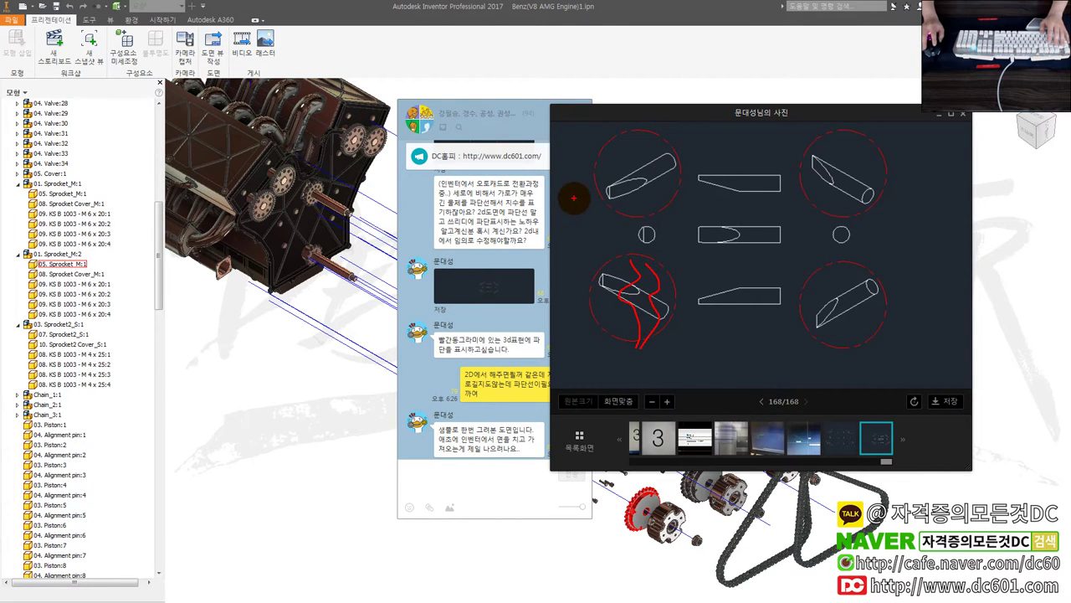
mouse_move(564, 182)
left_mouse_down()
mouse_move(562, 251)
mouse_move(645, 242)
mouse_move(604, 195)
mouse_move(577, 221)
left_mouse_up()
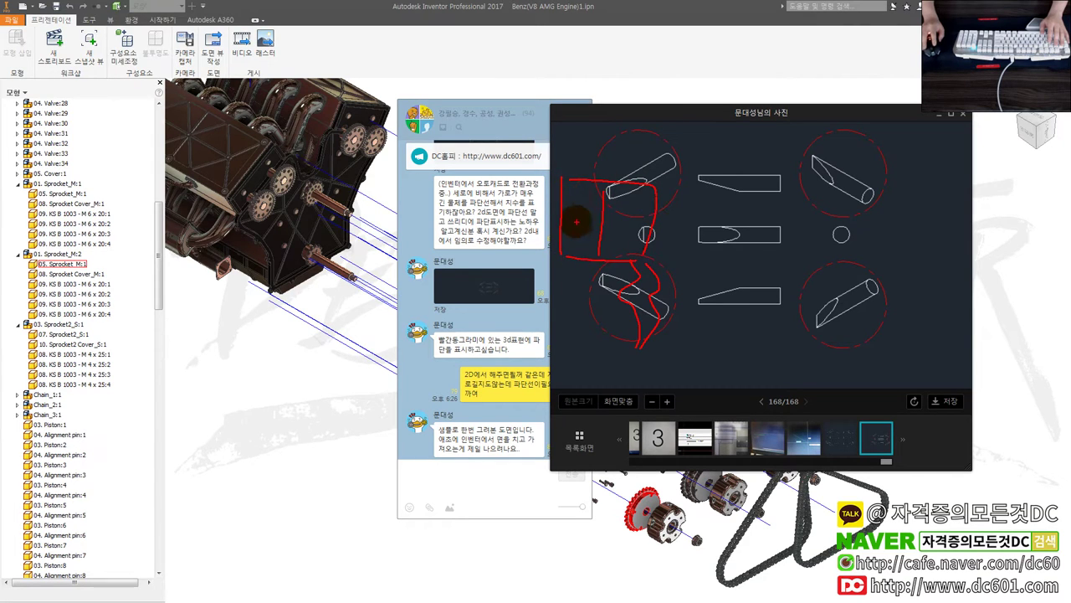
key("Escape")
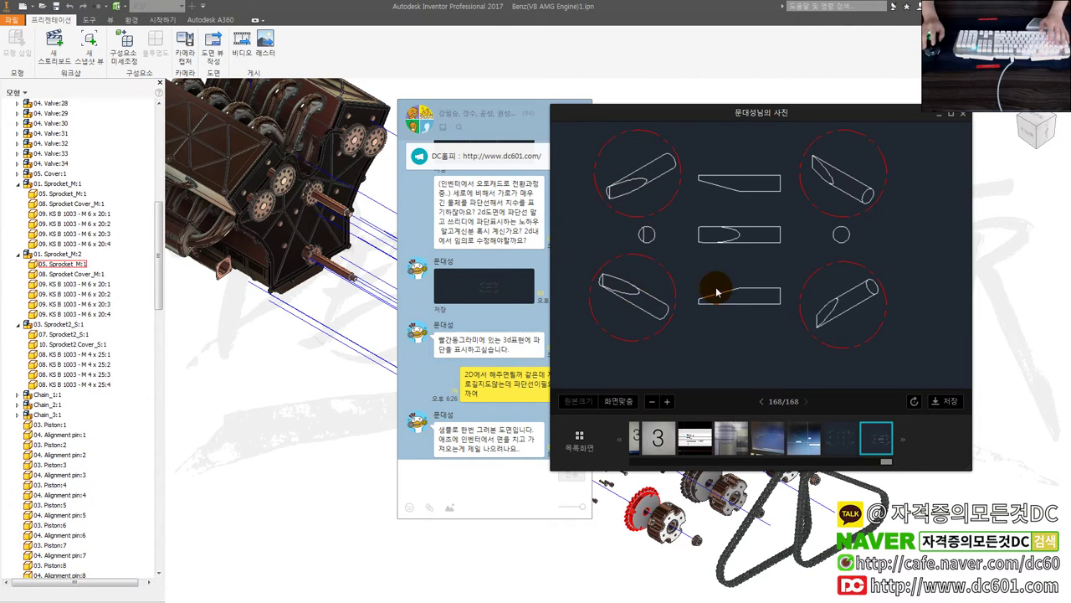
mouse_move(708, 207)
left_mouse_down()
mouse_move(724, 268)
mouse_move(759, 230)
left_mouse_up()
key("Escape")
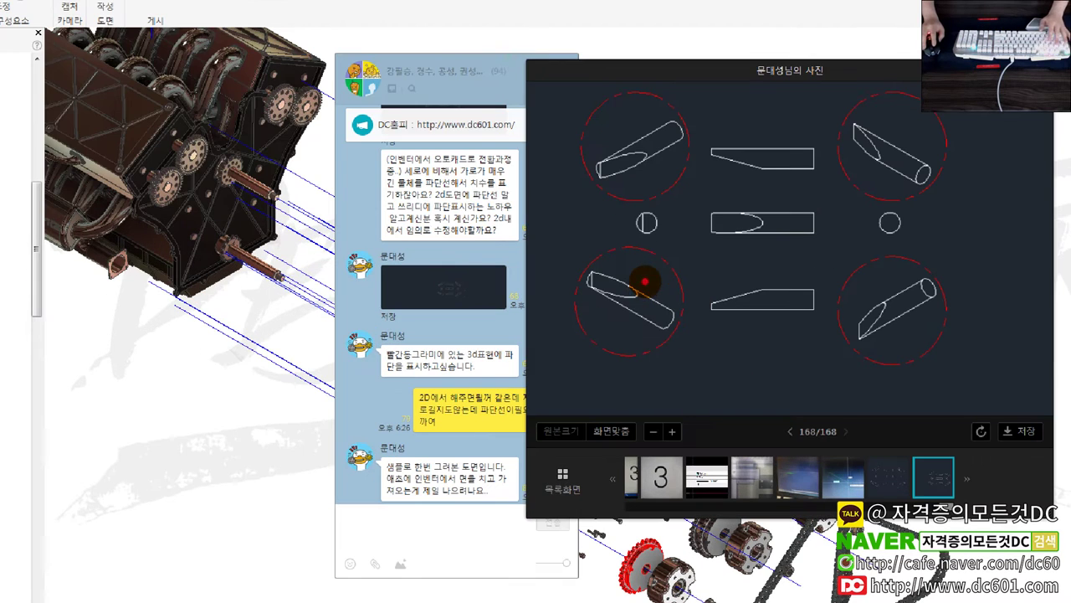
mouse_move(636, 270)
left_mouse_down()
mouse_move(638, 343)
mouse_move(667, 289)
left_mouse_up()
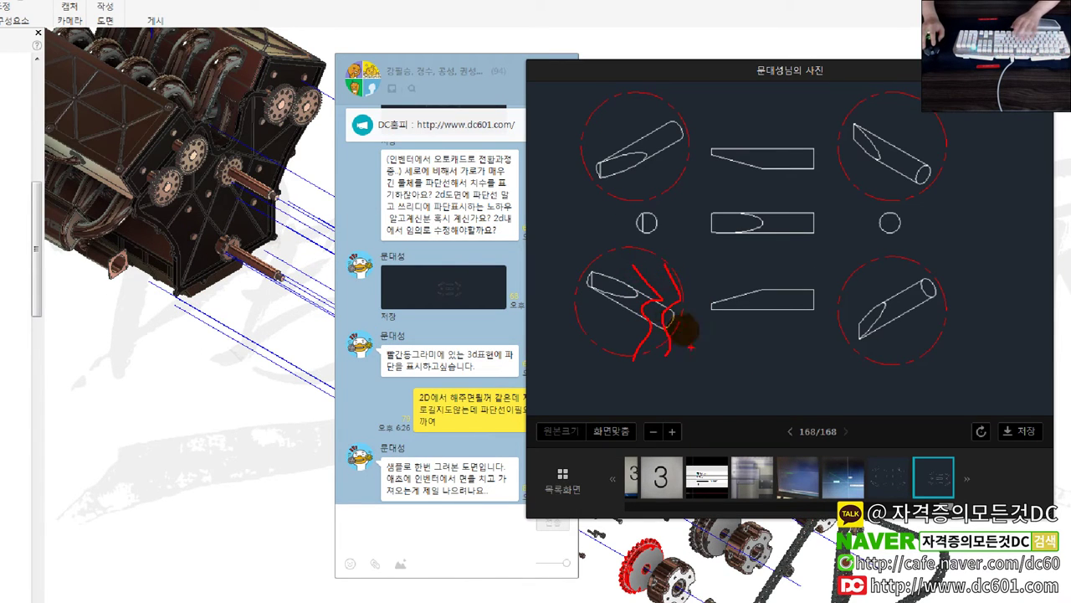
key("Escape")
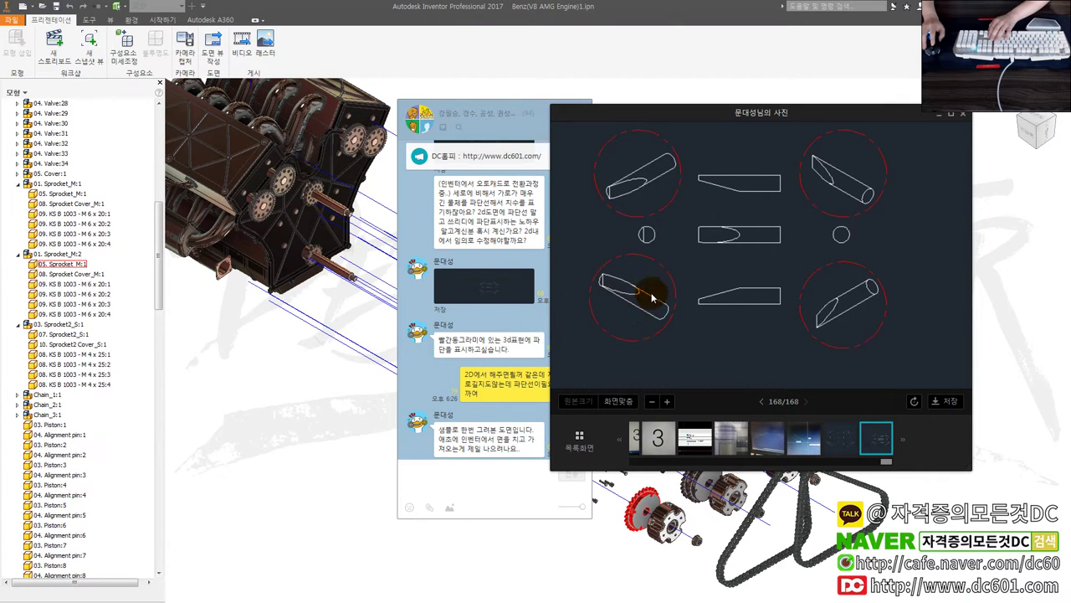
left_click_drag(662, 267, 672, 287)
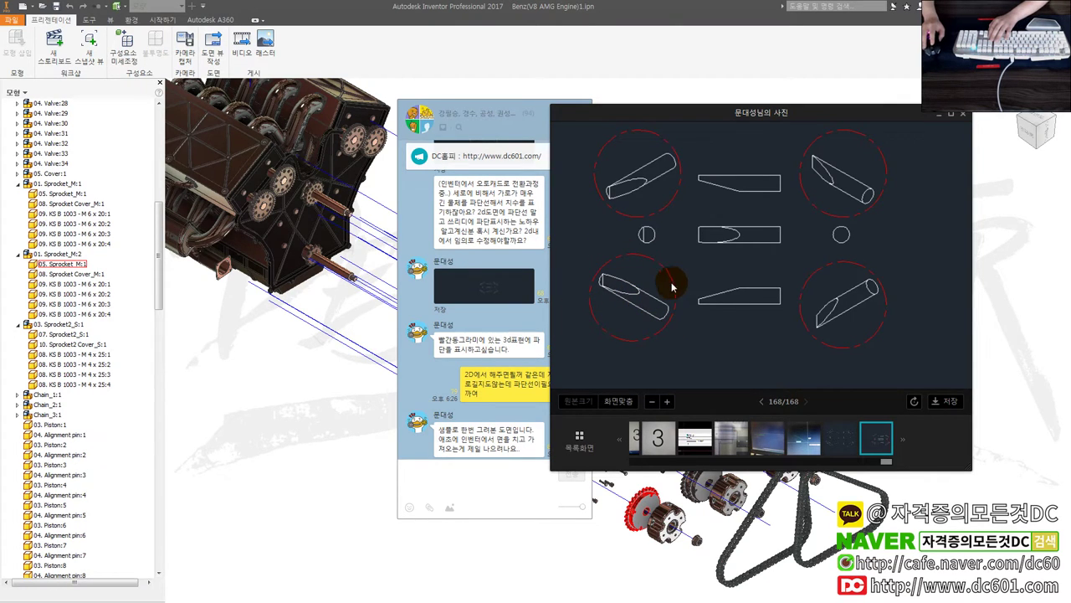
Close the image viewer and then the KakaoTalk chat window.
mouse_move(808, 109)
left_mouse_down()
mouse_move(641, 127)
mouse_move(686, 131)
left_mouse_up()
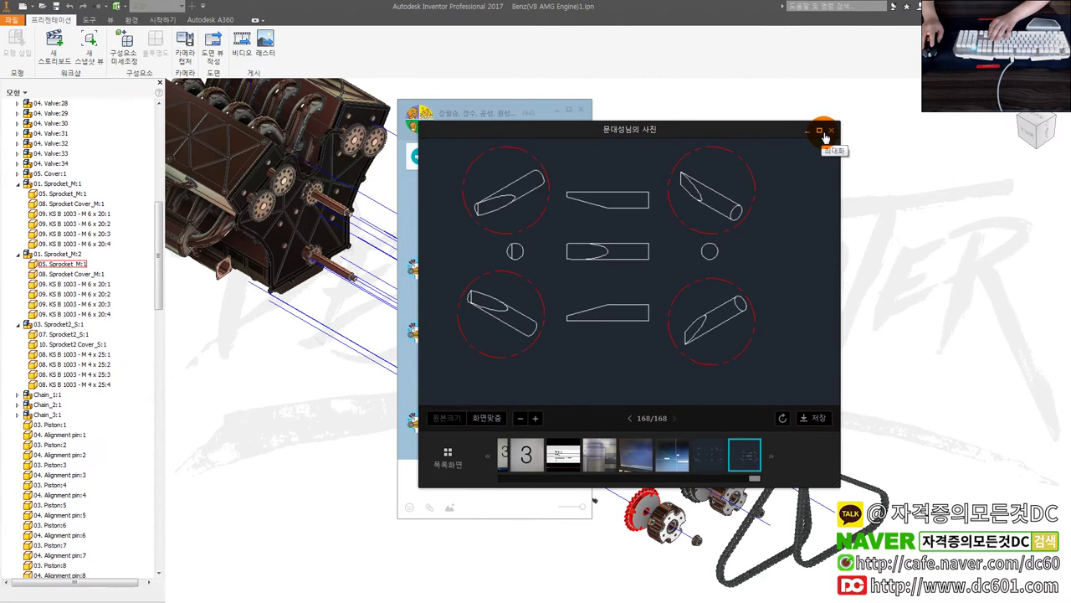
left_click(831, 131)
scroll(561, 281, "up", 1)
scroll(568, 282, "down", 1)
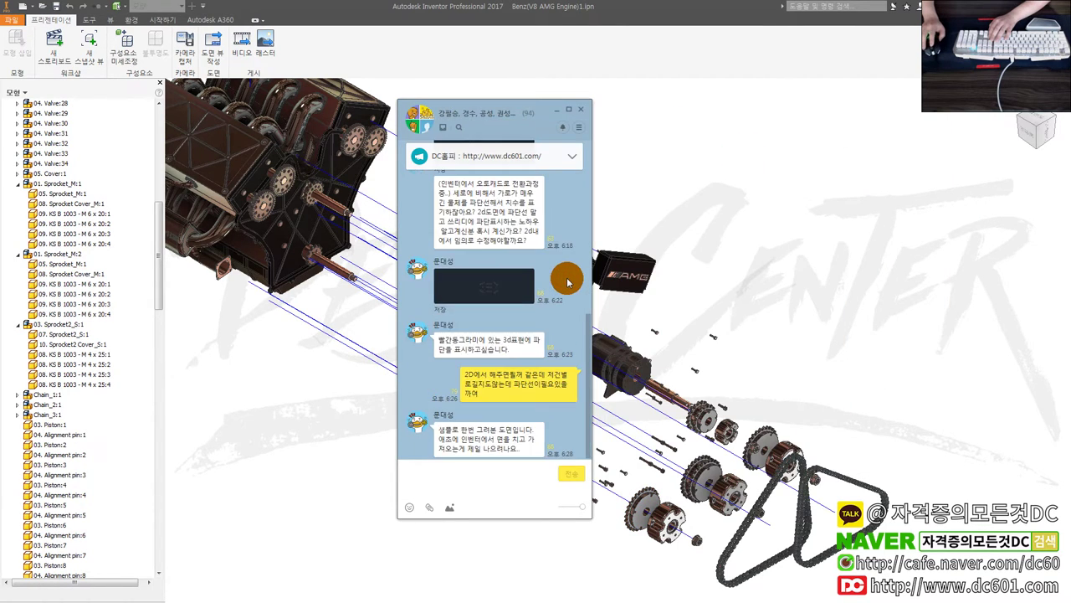
left_click(580, 108)
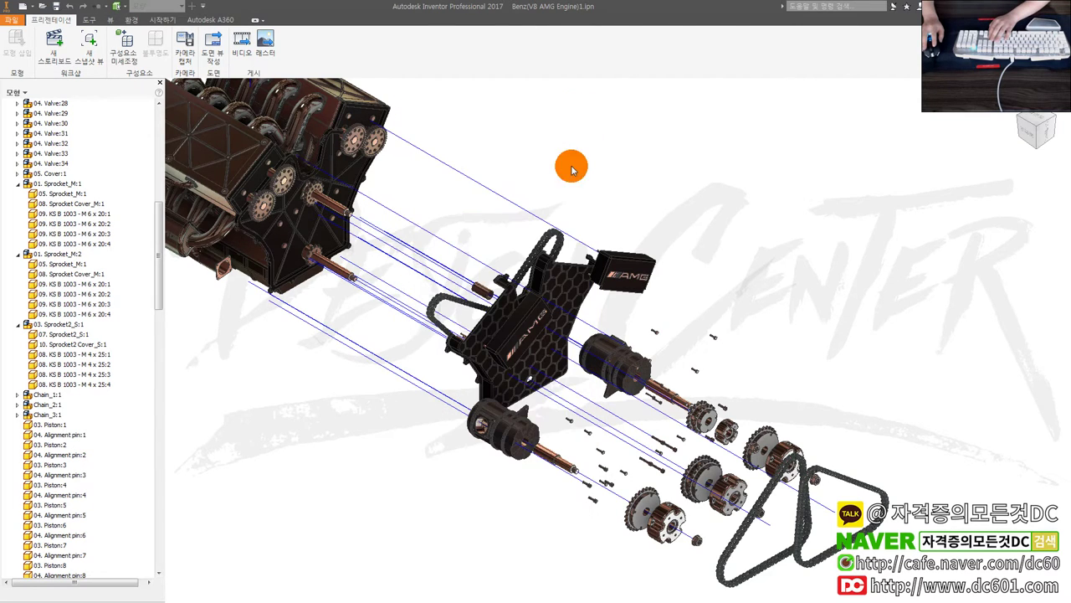
Create a new drawing from the ANSI (mm).idw template.
left_click(12, 25)
left_click(33, 77)
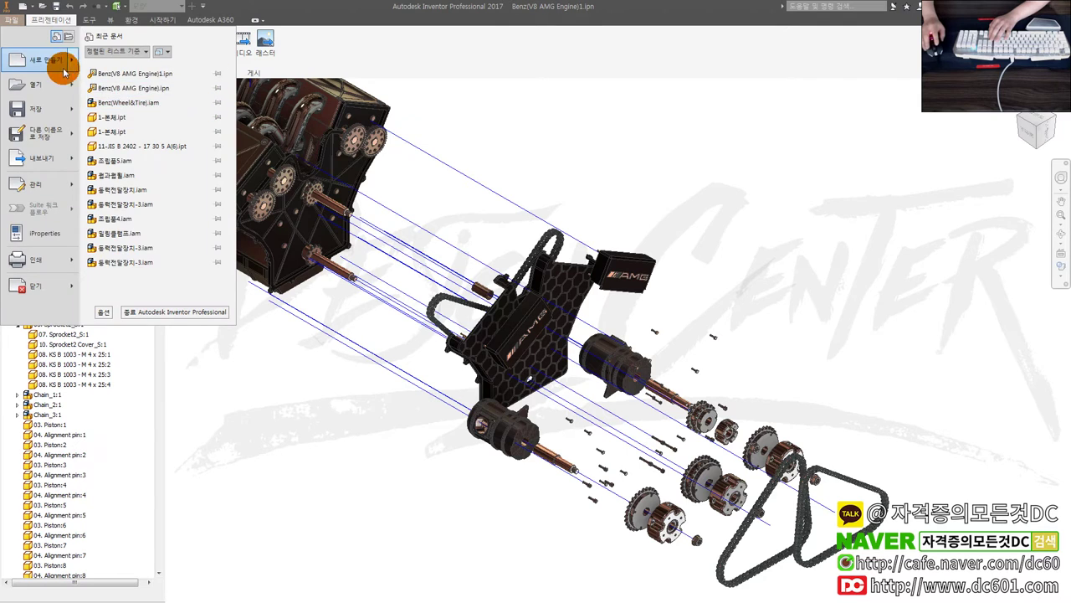
scroll(558, 386, "down", 3)
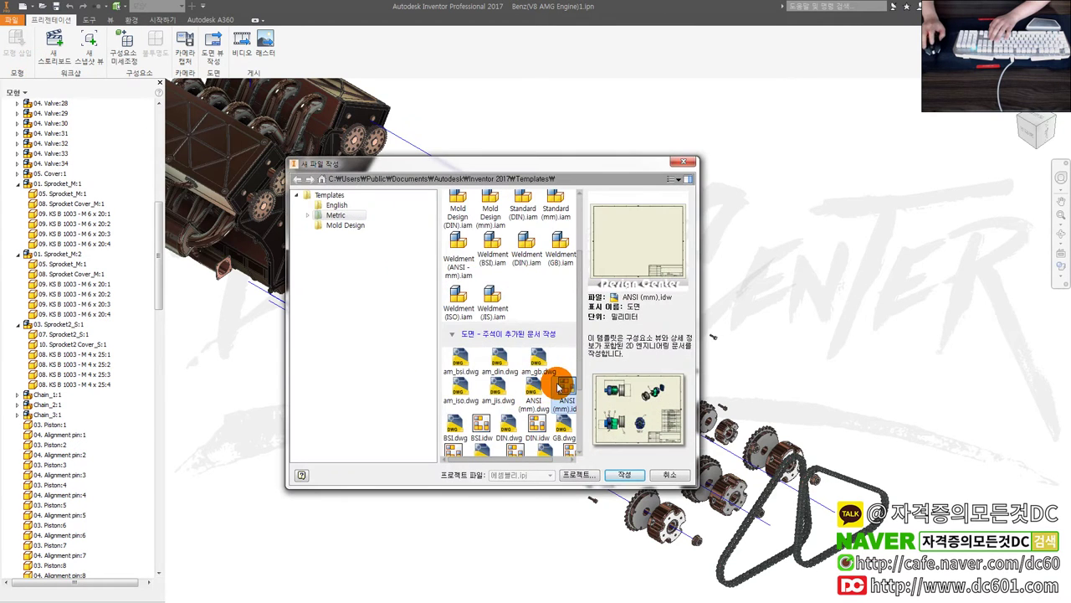
double_click(560, 388)
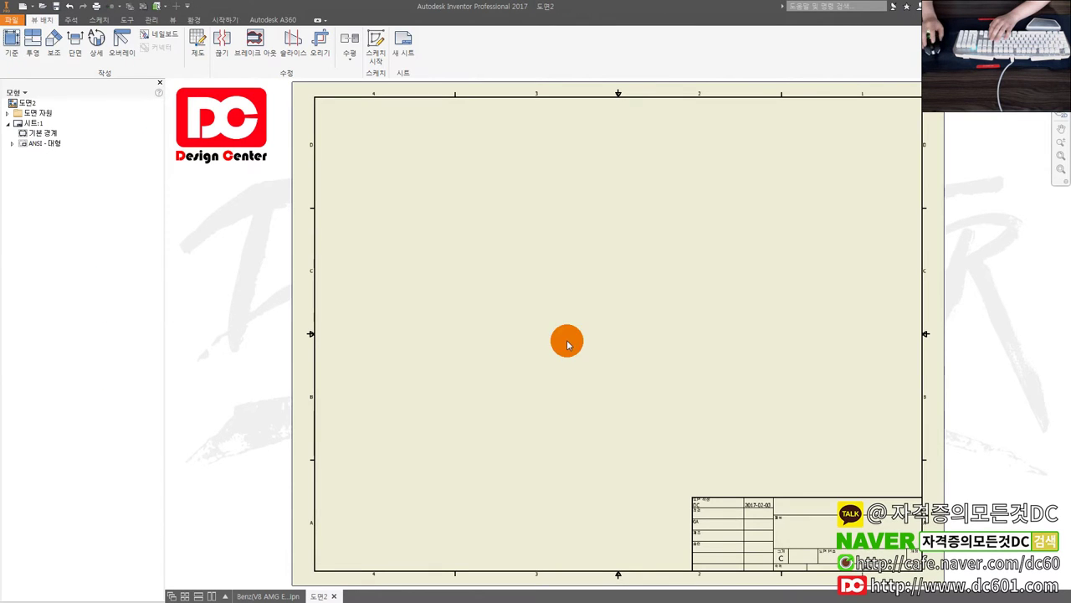
Delete the sheet's default border and ANSI - 대형 title block.
left_click(42, 143)
left_click(38, 133, "shift")
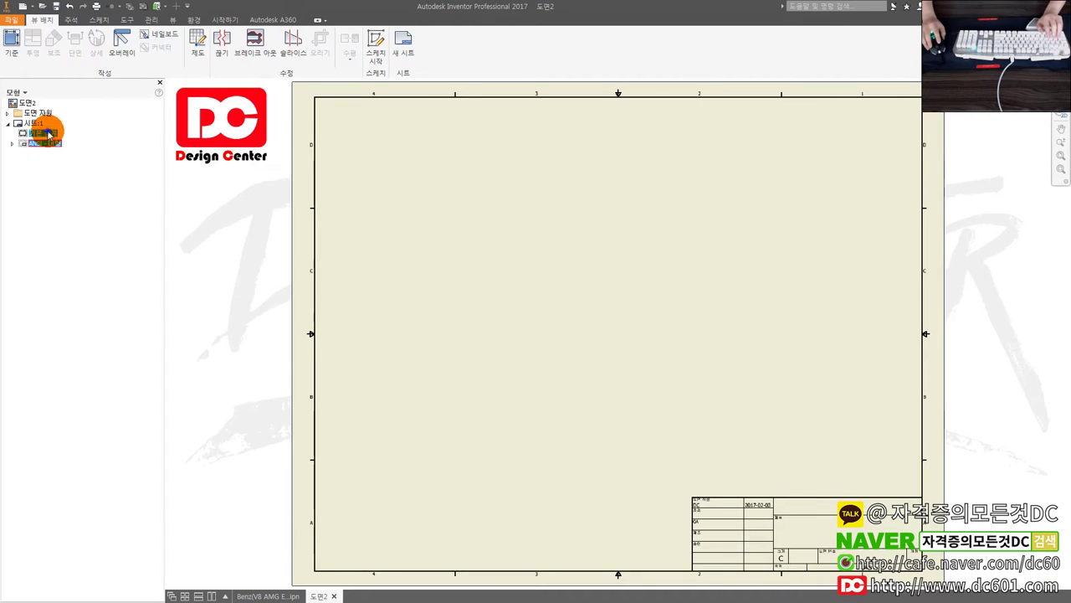
right_click(49, 134)
left_click(79, 157)
left_click(11, 42)
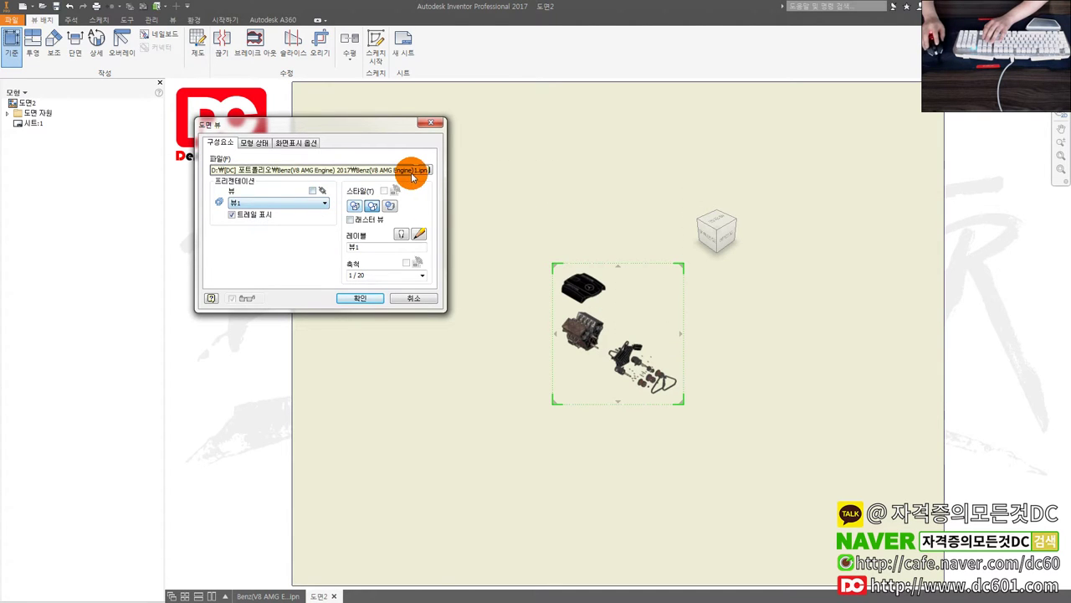
Choose the 2-래크축.ipt rack shaft part as the base view's model.
left_click(426, 169)
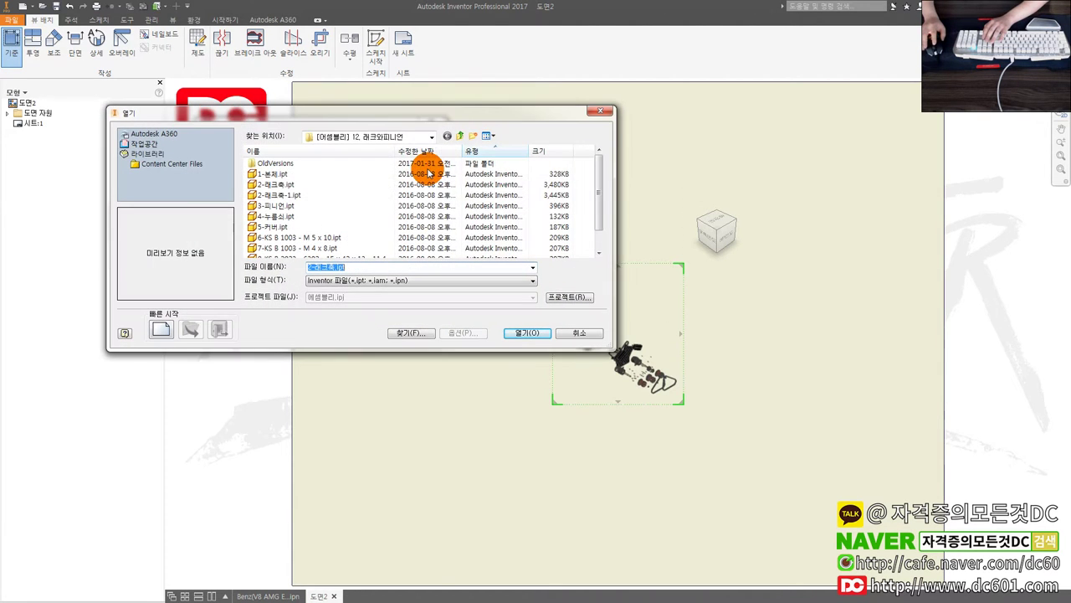
left_click(304, 177)
double_click(297, 183)
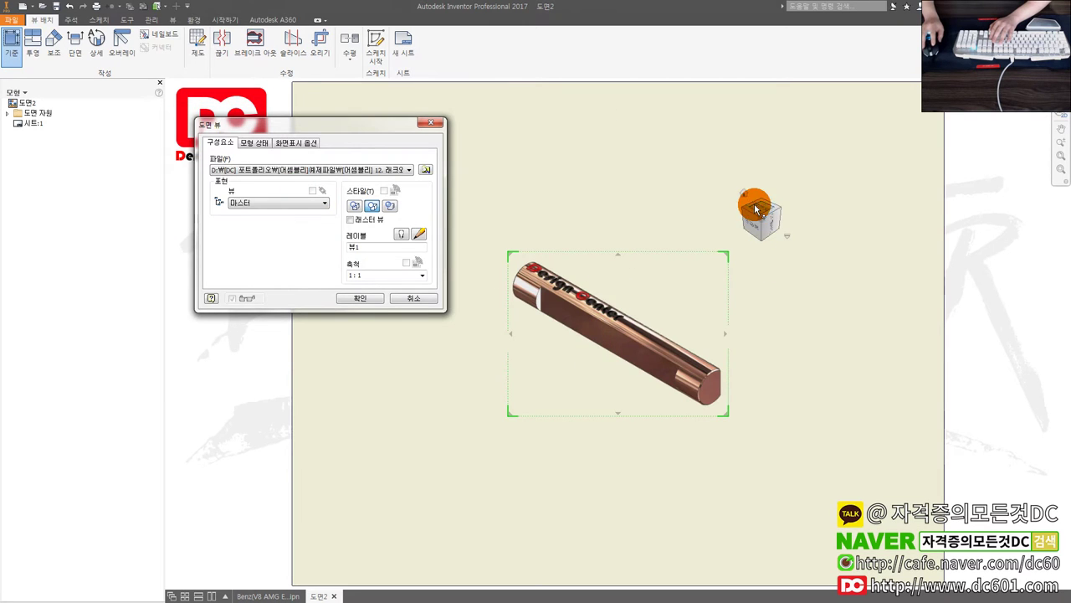
Orient the rack shaft horizontally with its teeth showing and place the 1:1 front view.
left_click(762, 210)
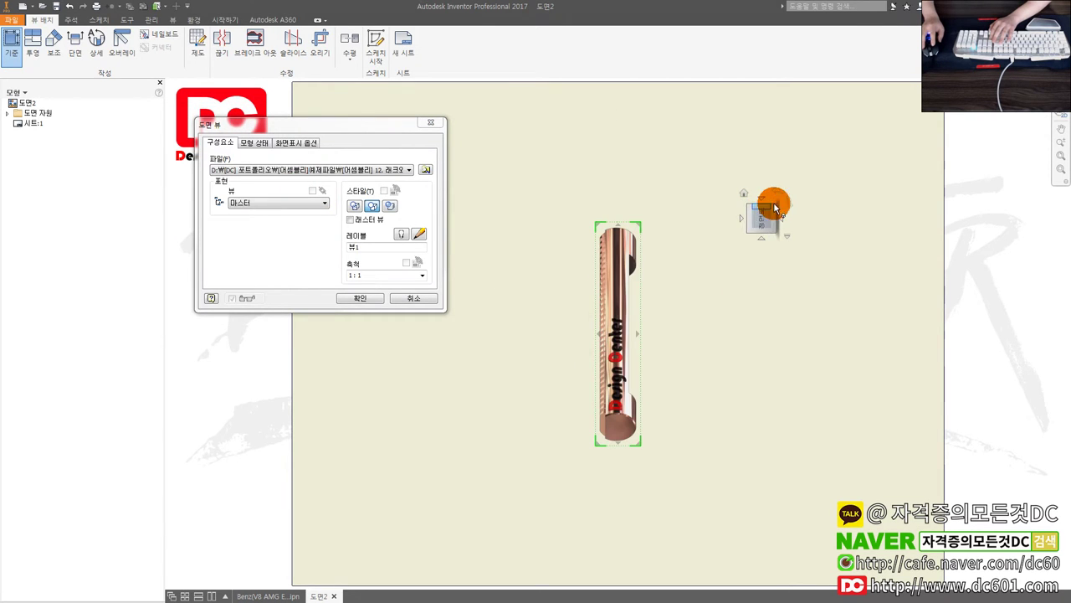
left_click(791, 205)
left_click(792, 201)
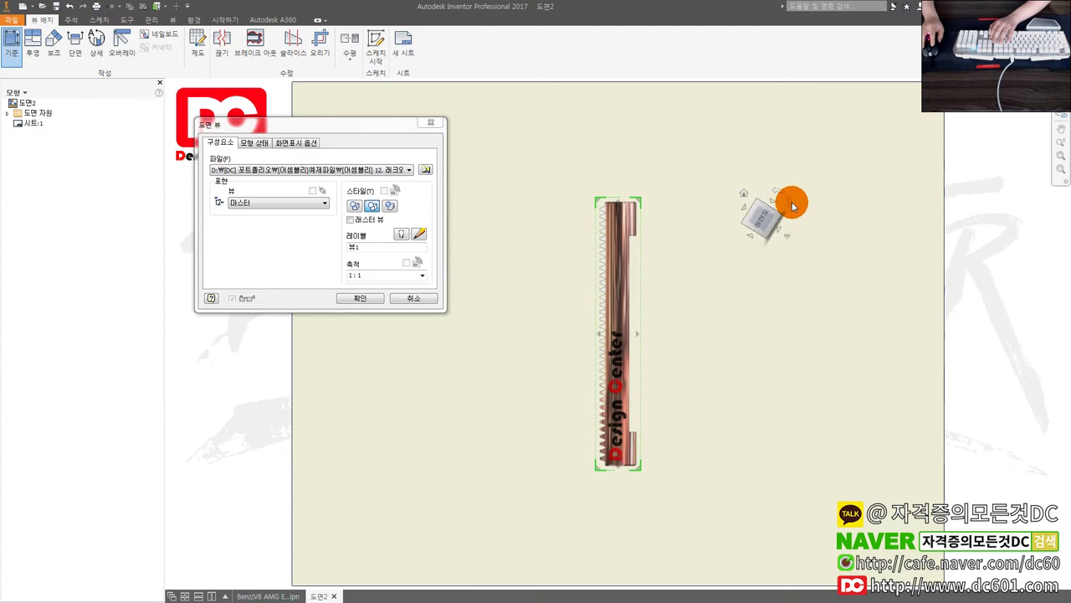
left_click(360, 298)
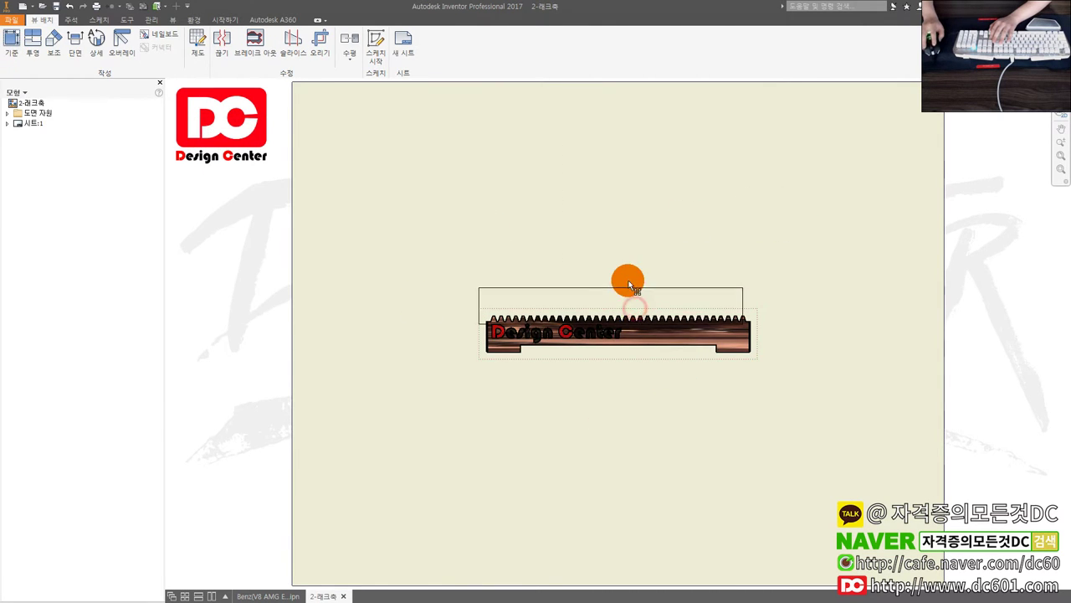
left_click_drag(626, 284, 589, 259)
scroll(590, 259, "up", 3)
left_click(213, 37)
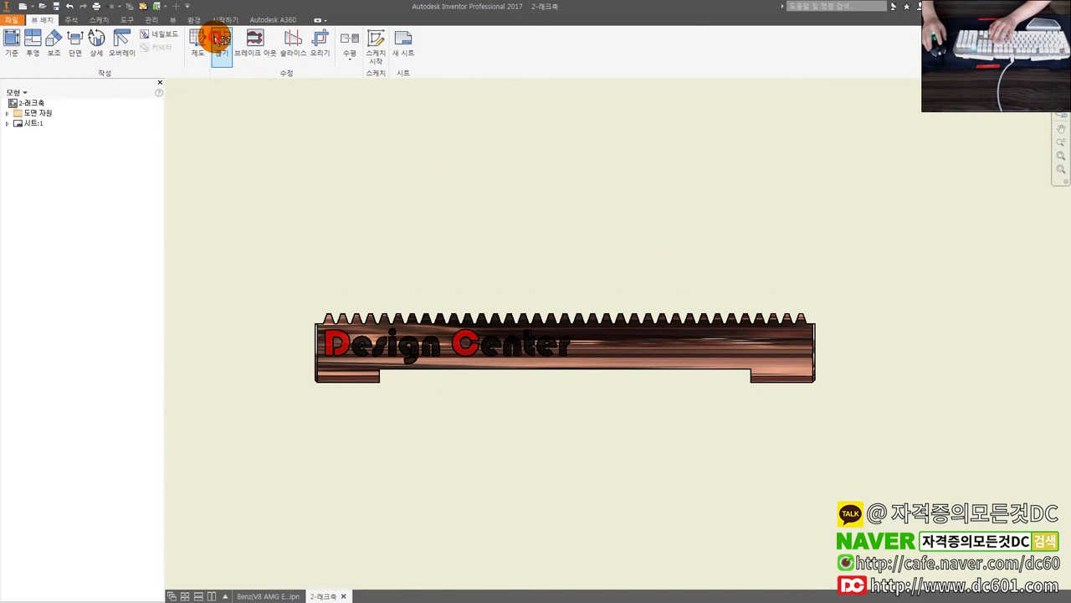
Break the rack shaft front view using the straight break style with a 10 gap.
left_click(214, 123)
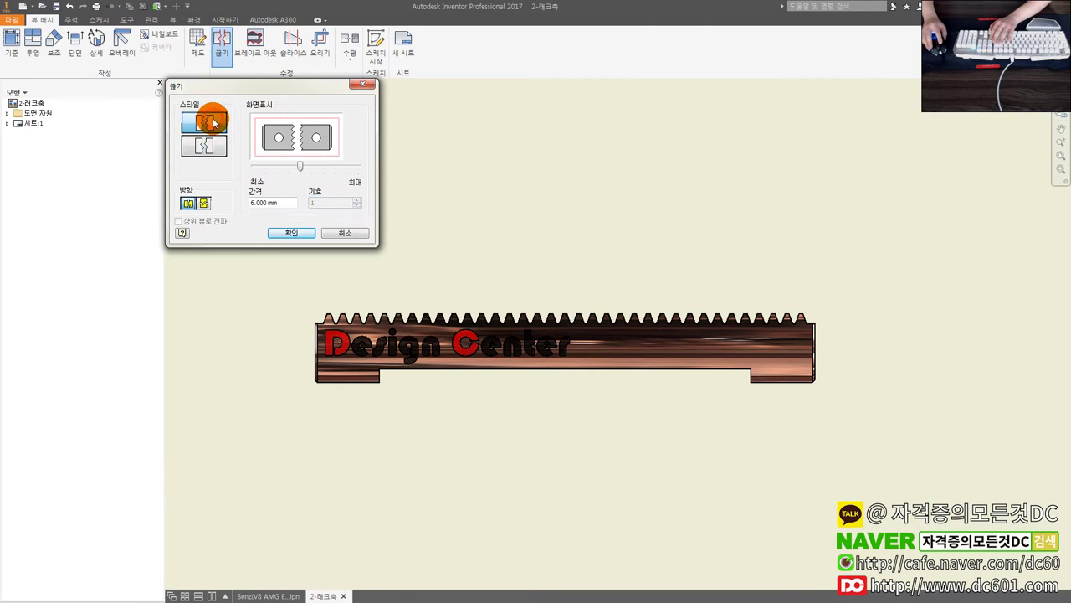
left_click(210, 117)
left_click(205, 147)
left_click(210, 122)
left_click(210, 122)
left_click(214, 142)
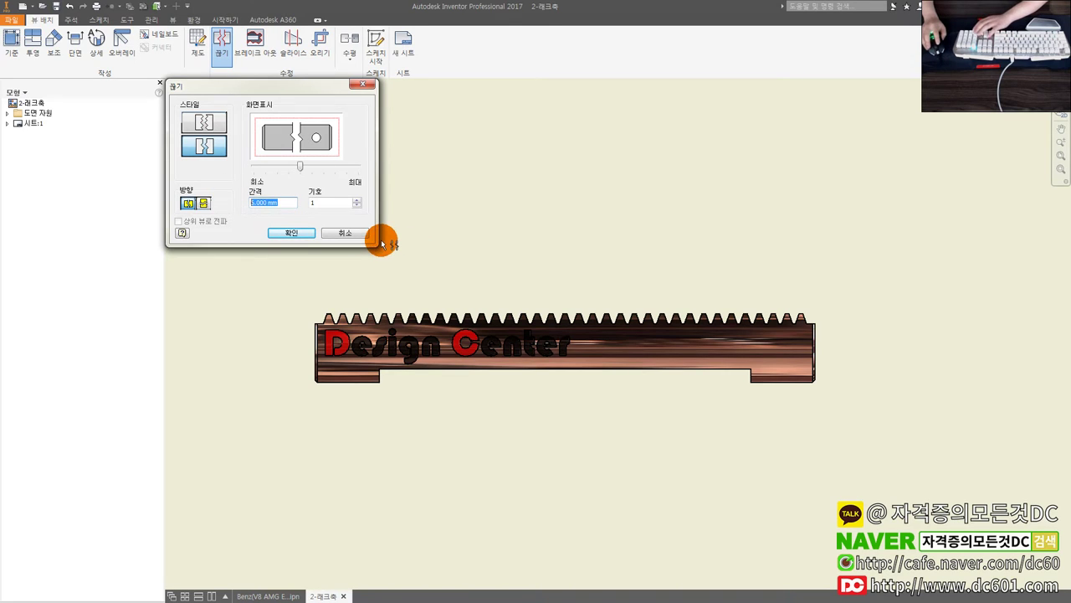
type("10")
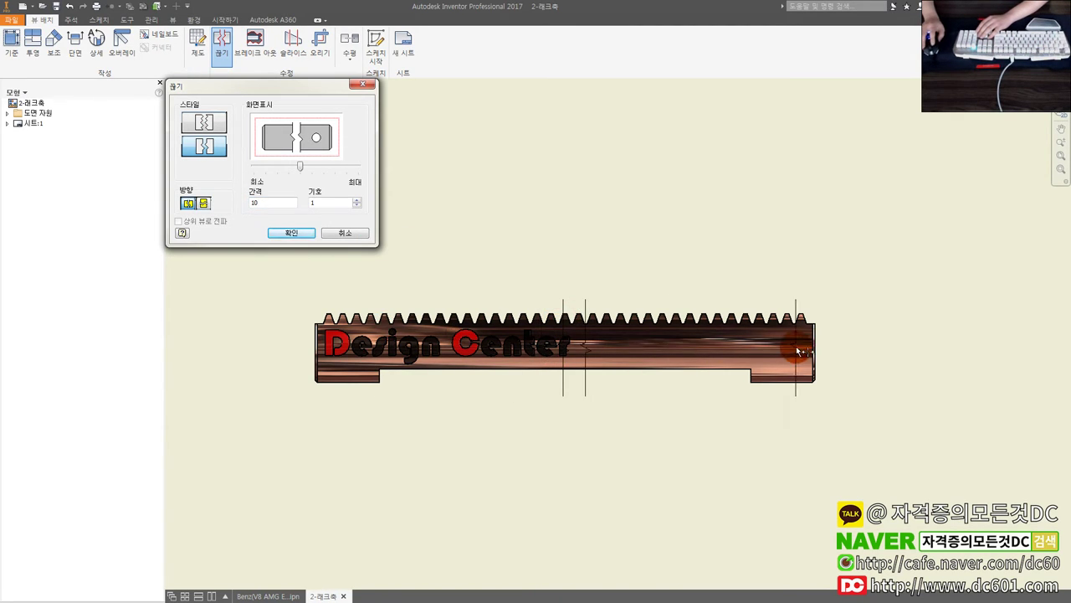
left_click(515, 314)
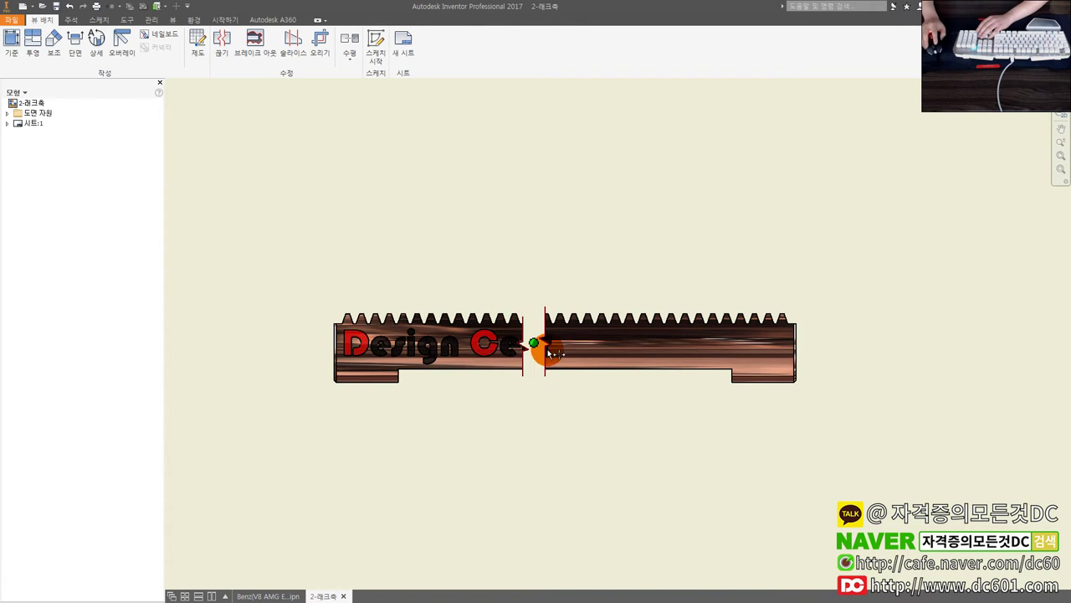
Drag the break lines to hide more of the rod's middle, shortening the rack view.
left_click_drag(548, 379, 624, 378)
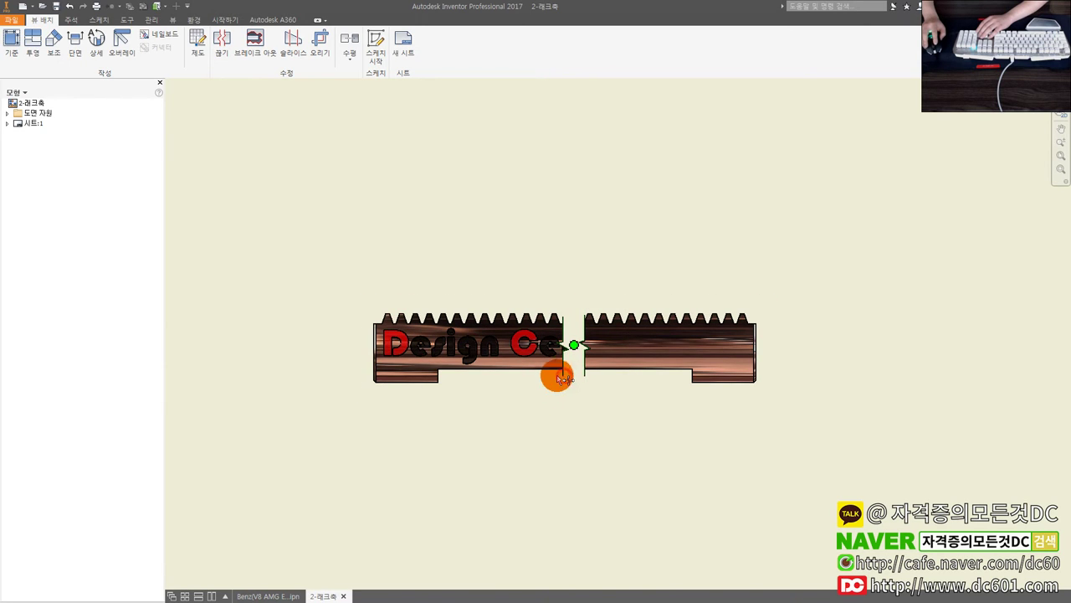
left_click_drag(559, 379, 522, 373)
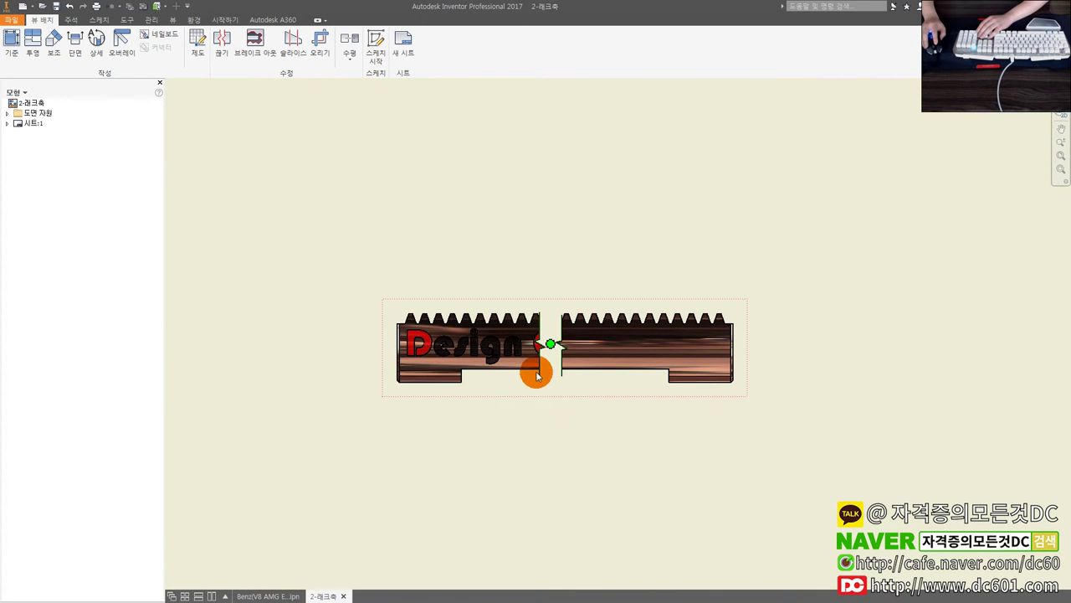
left_click_drag(539, 376, 633, 385)
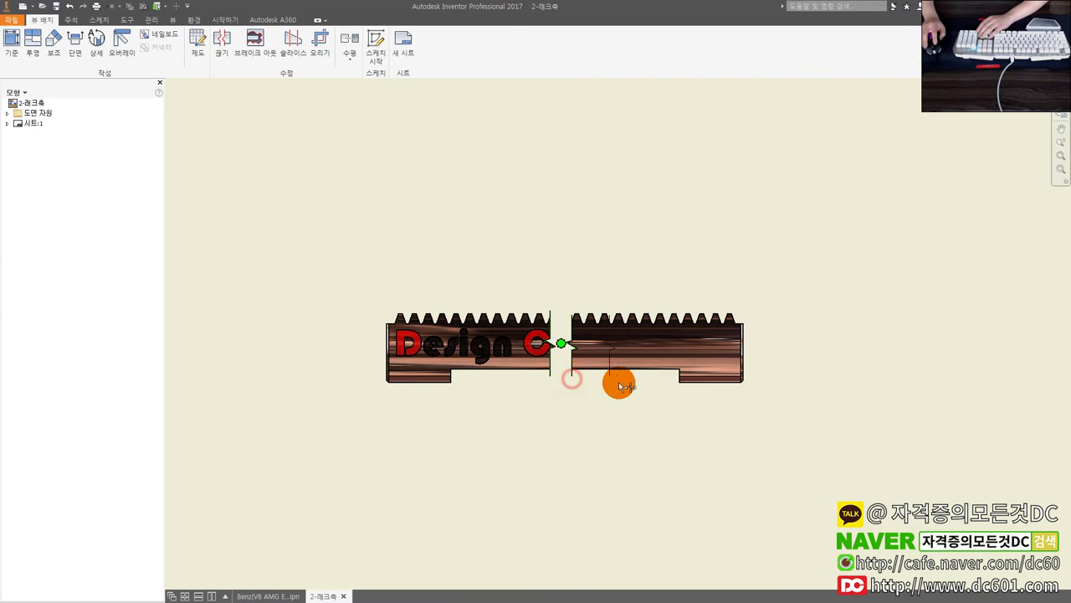
left_click_drag(602, 382, 581, 377)
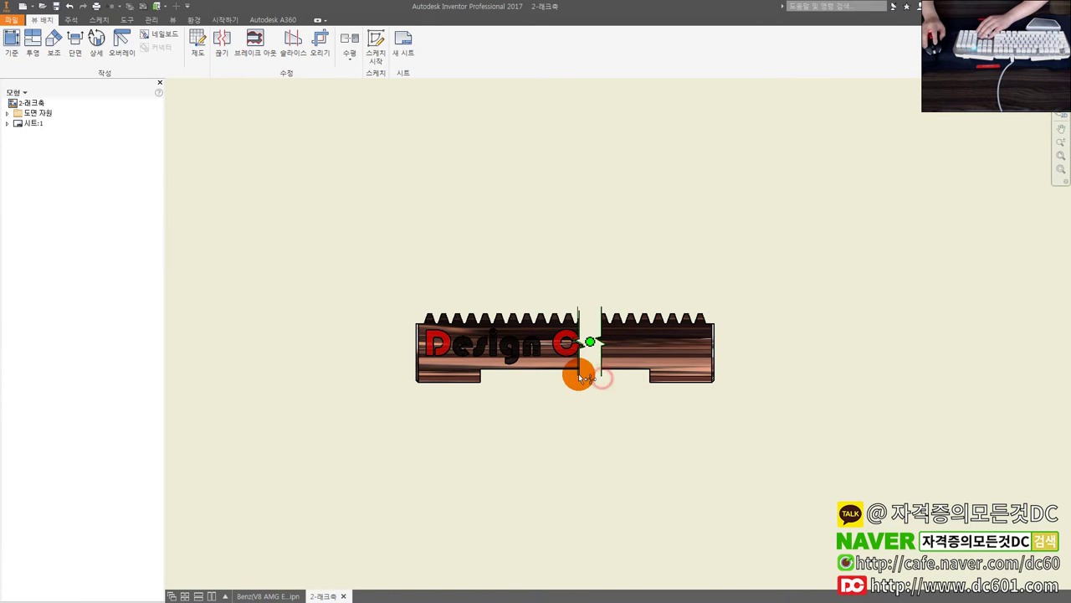
left_click_drag(590, 378, 667, 297)
scroll(636, 276, "down", 2)
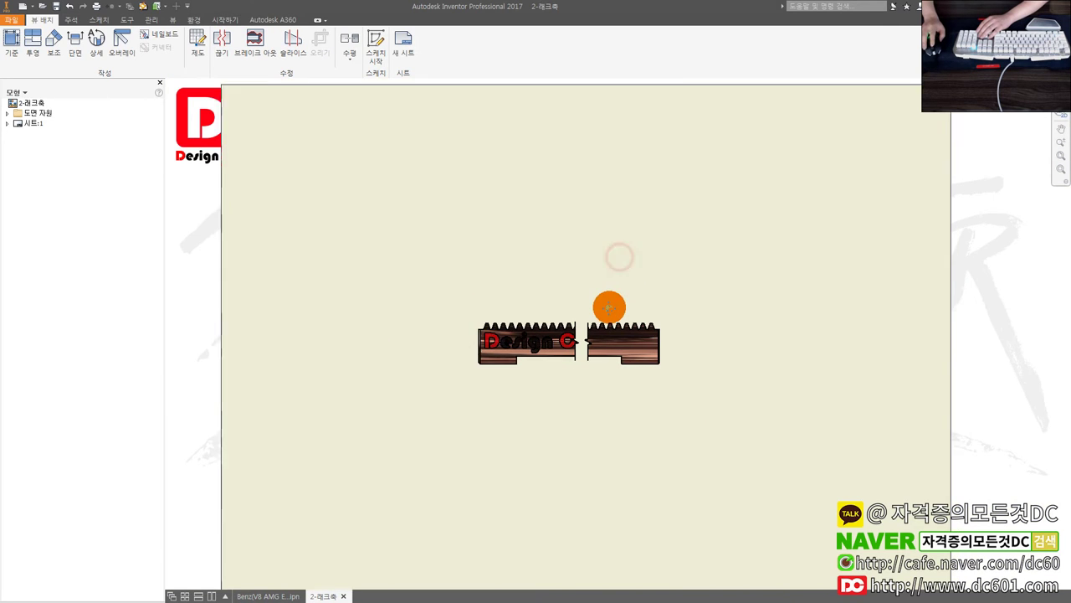
scroll(599, 322, "down", 1)
middle_click_drag(550, 337, 525, 321)
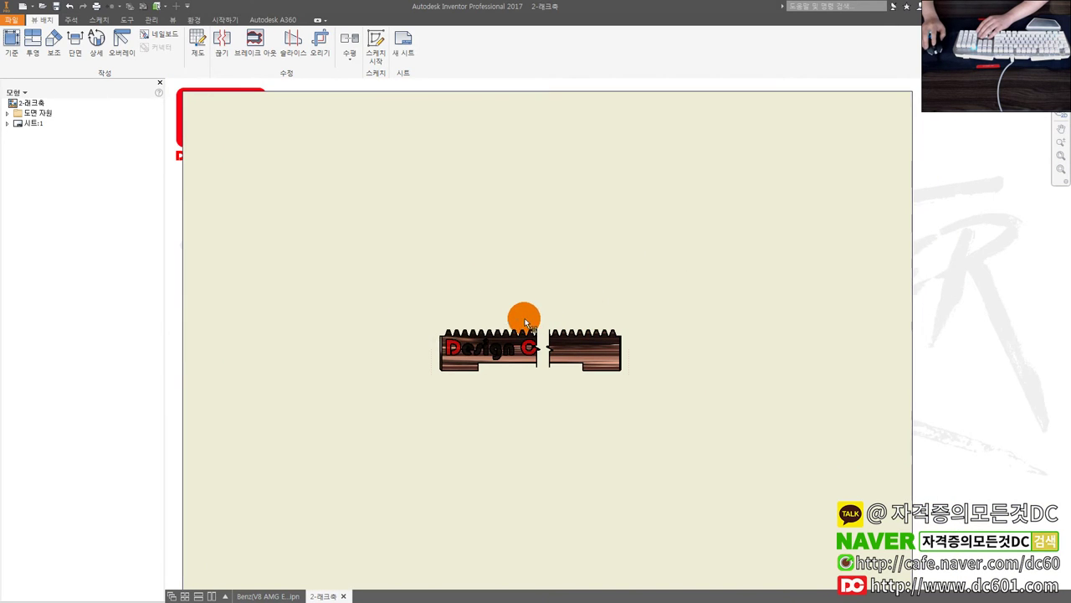
scroll(510, 333, "up", 1)
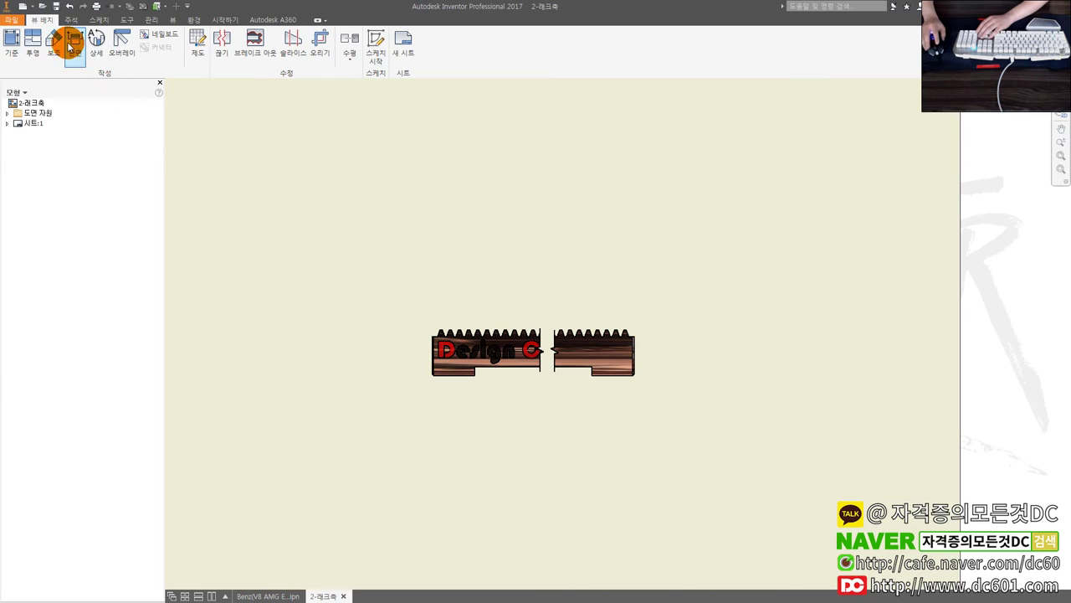
Project isometric views at upper-left, upper-right, lower-left and lower-right of the broken front view.
left_click(27, 53)
left_click(547, 322)
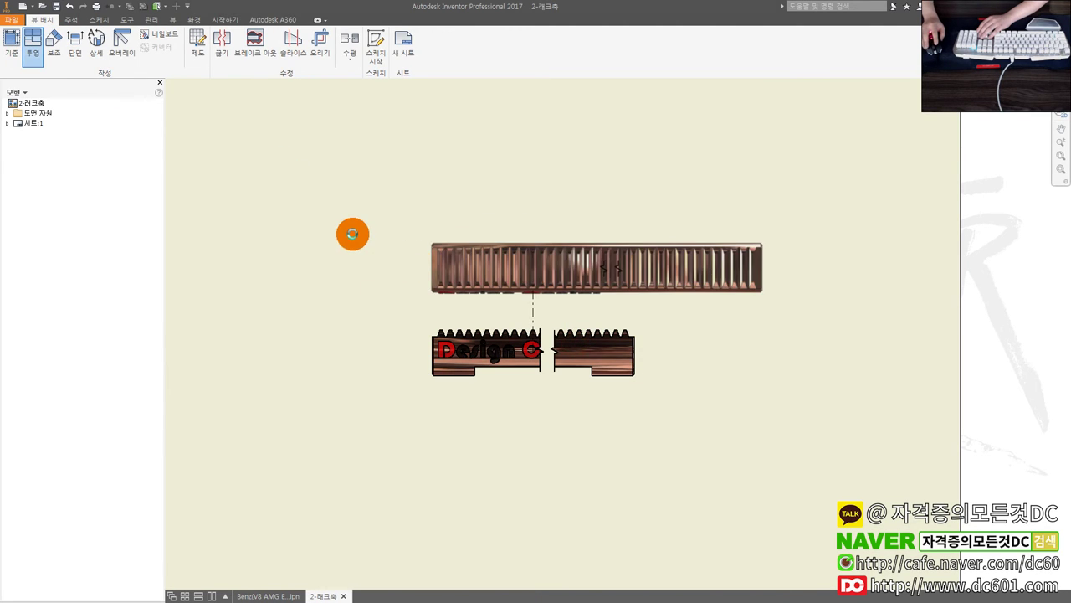
left_click(326, 228)
left_click(701, 207)
left_click(368, 419)
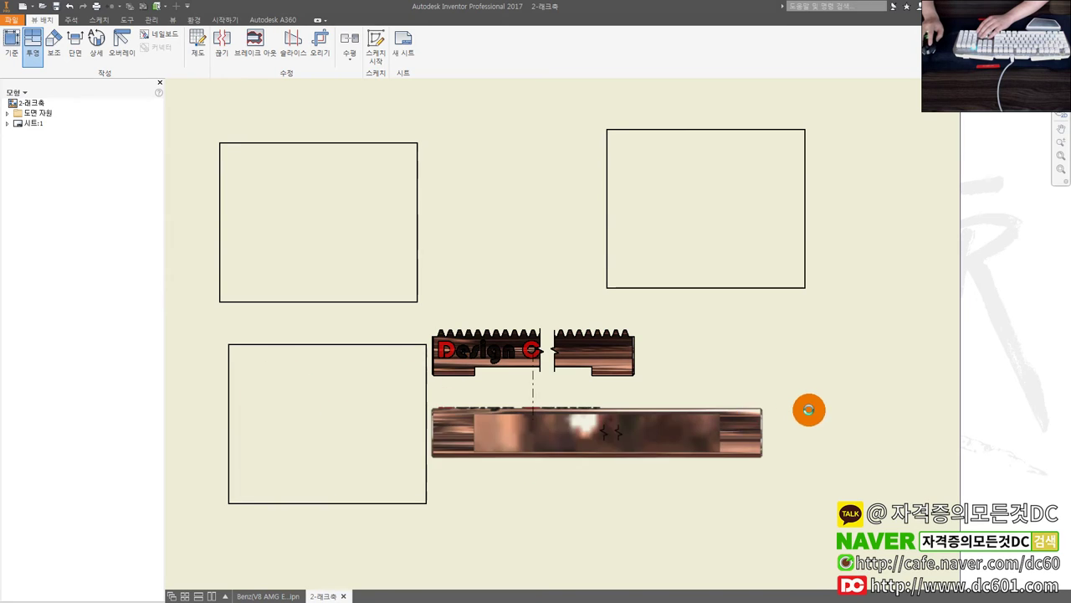
left_click(799, 447)
right_click(718, 393)
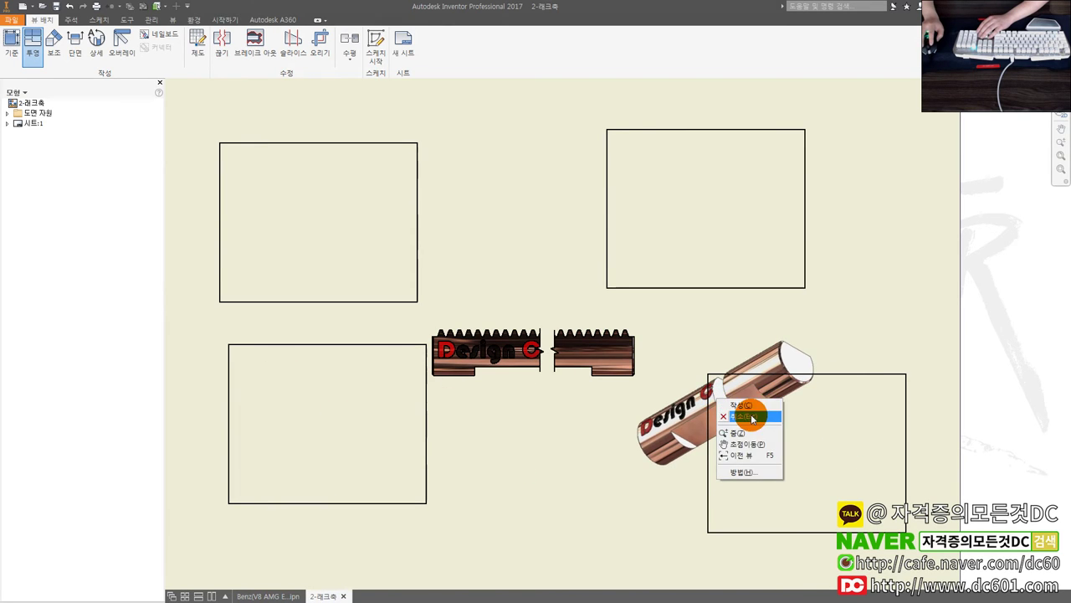
left_click(750, 405)
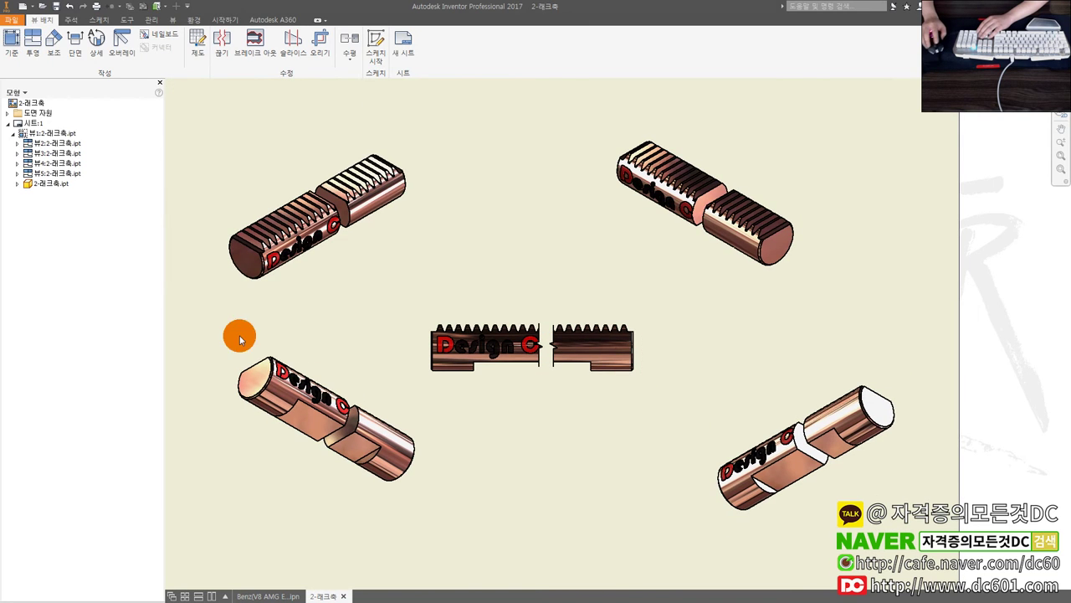
Align the lower-left, lower-right and upper-right isometric views symmetrically around the front view.
left_click_drag(333, 358, 331, 388)
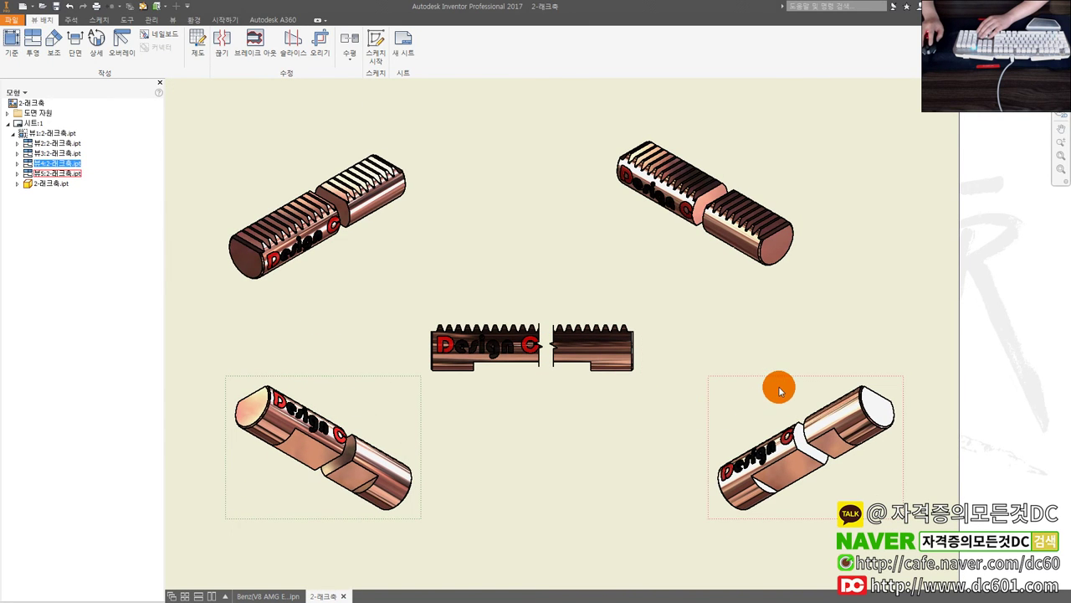
left_click_drag(787, 385, 763, 394)
left_click_drag(729, 137, 757, 159)
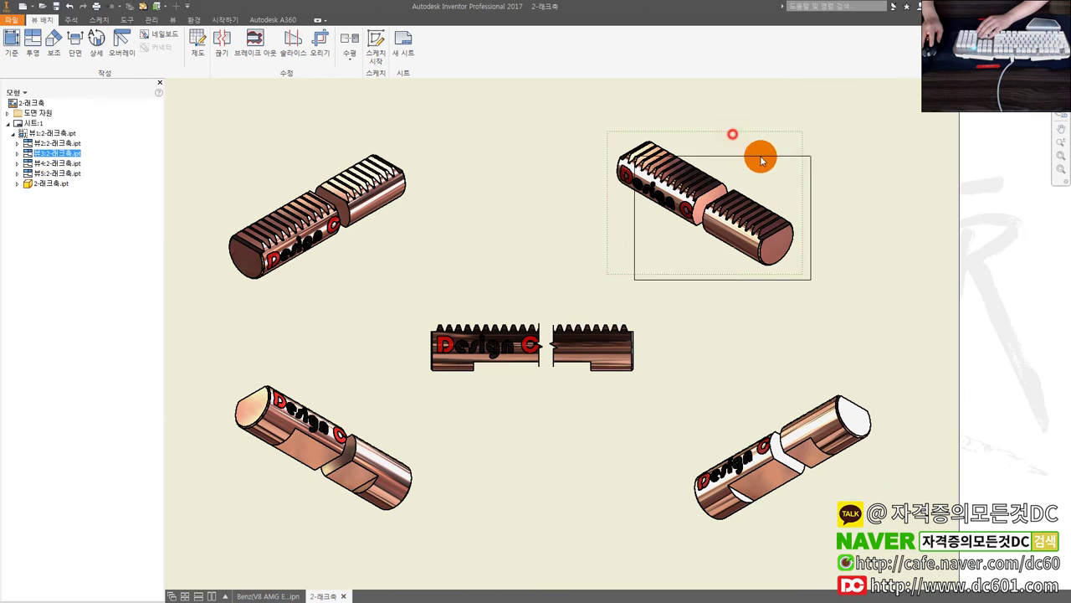
scroll(586, 226, "up", 3)
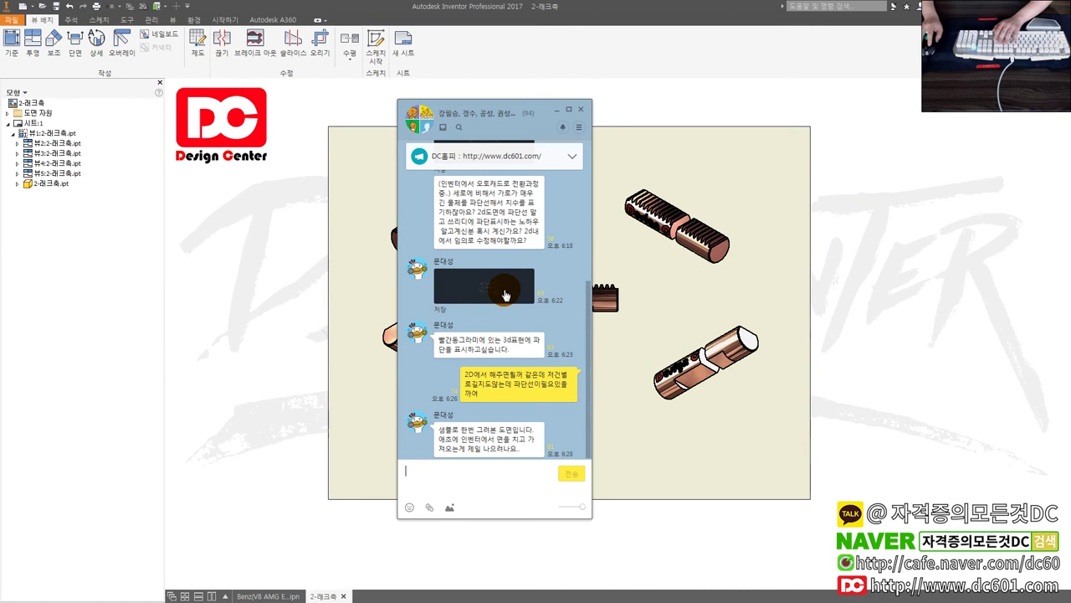
View the shared chat image full size, then close it and the chat.
left_click(505, 293)
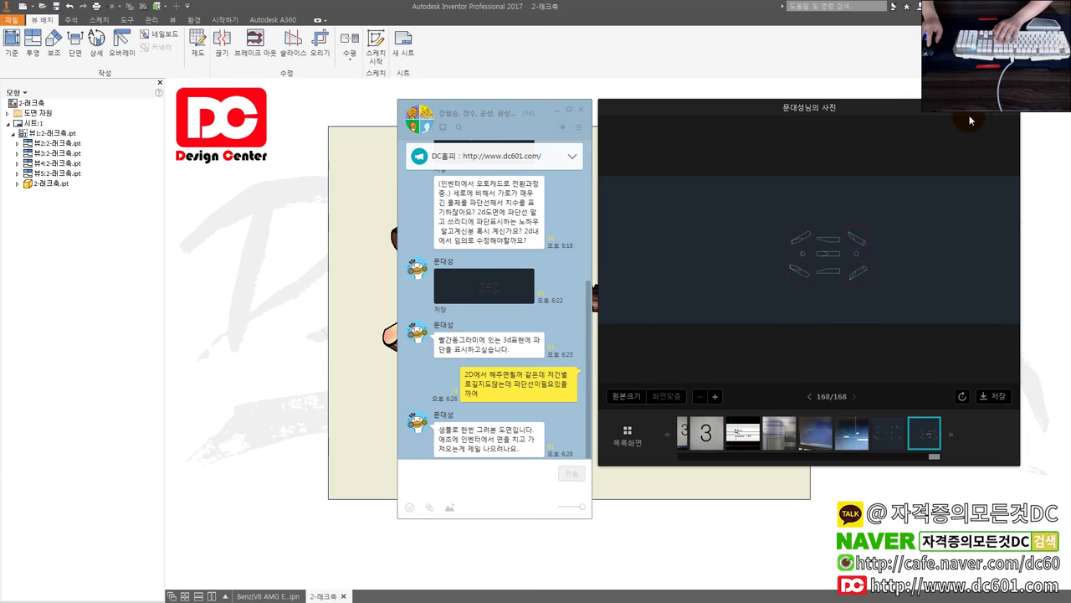
left_click(1008, 115)
left_click(583, 108)
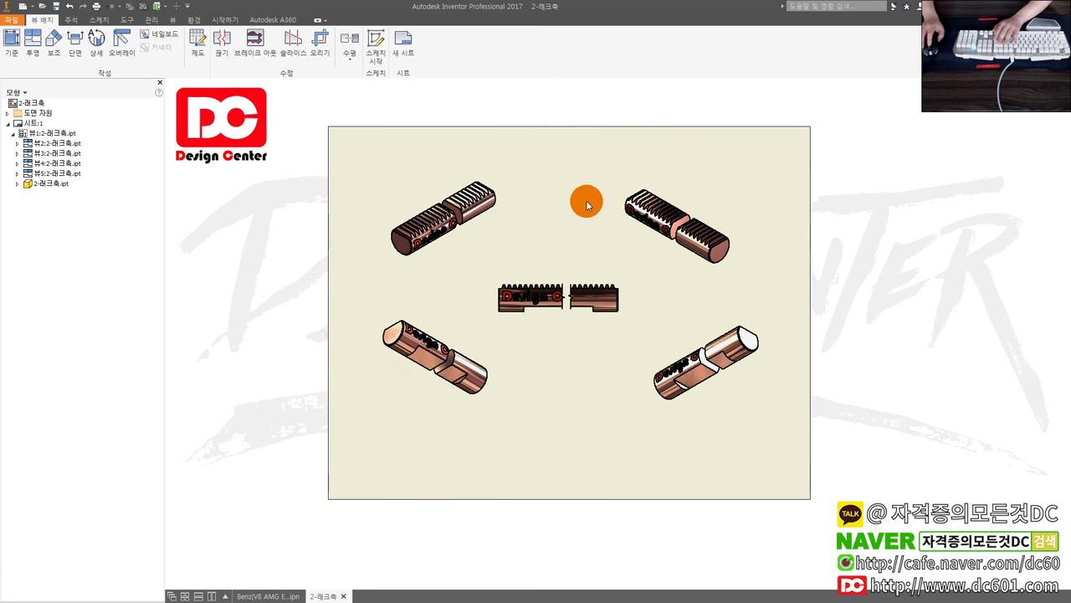
Switch to the Benz(V8 AMG Engine)1.ipn presentation document.
scroll(585, 251, "down", 2)
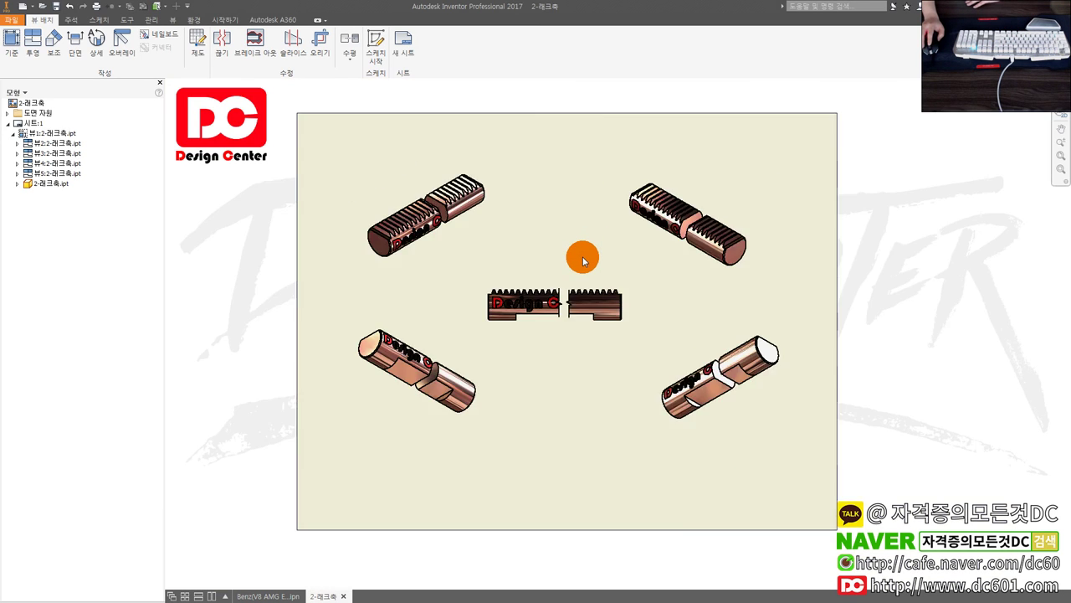
scroll(584, 260, "down", 3)
scroll(583, 260, "up", 2)
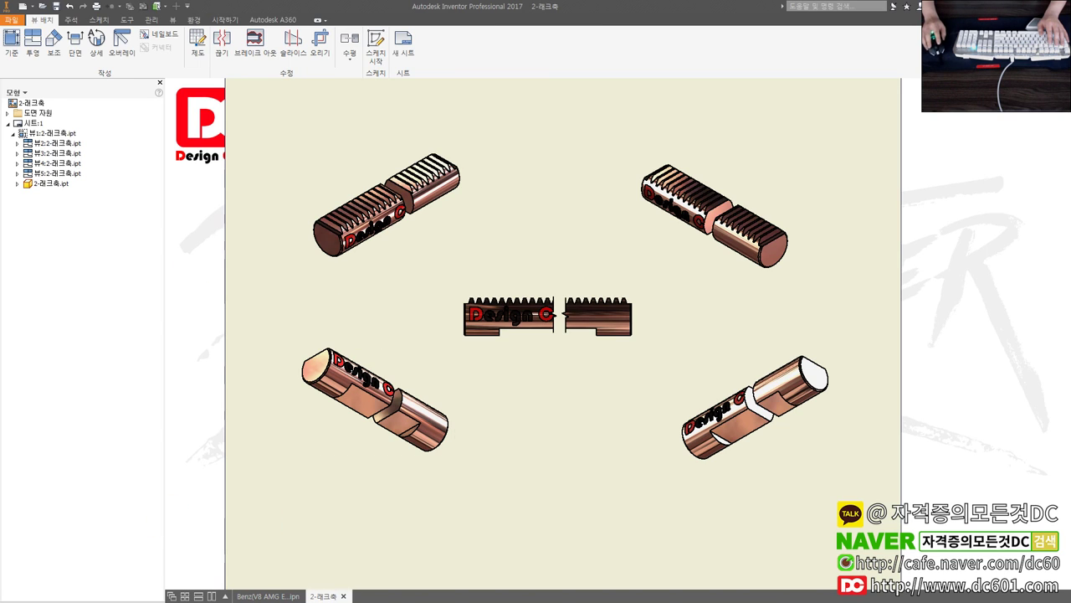
left_click(255, 596)
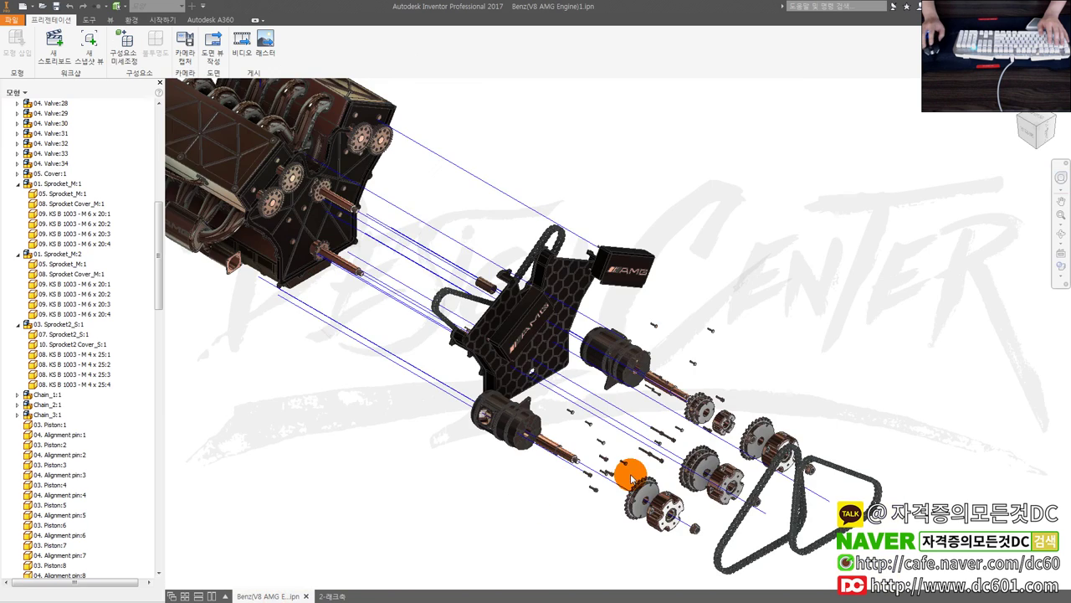
Go back to the 2-래크축 drawing with its broken and isometric views.
scroll(629, 476, "up", 2)
scroll(626, 479, "up", 2)
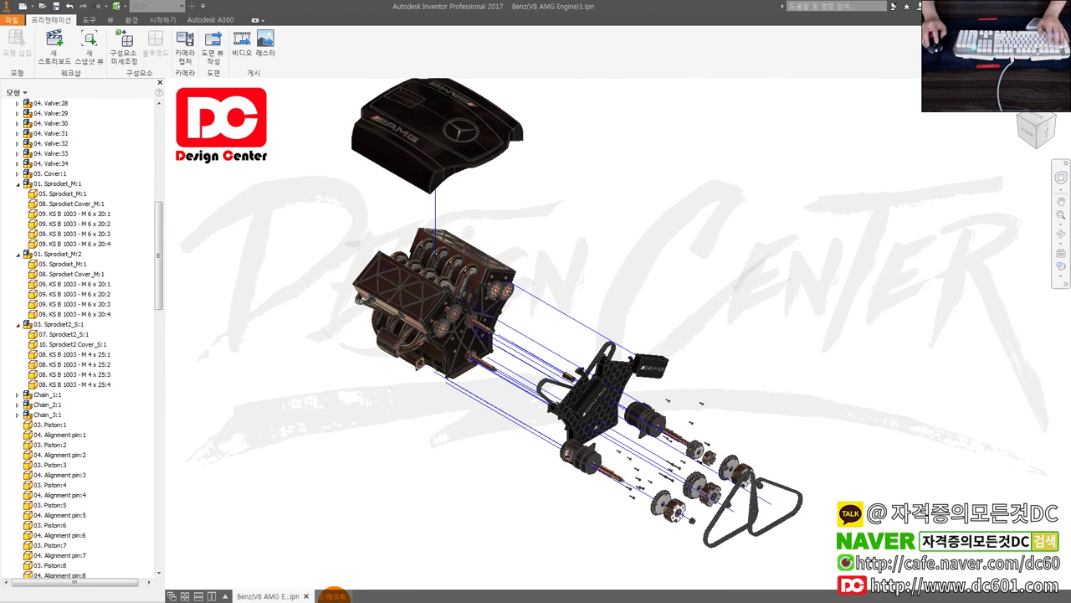
left_click(333, 596)
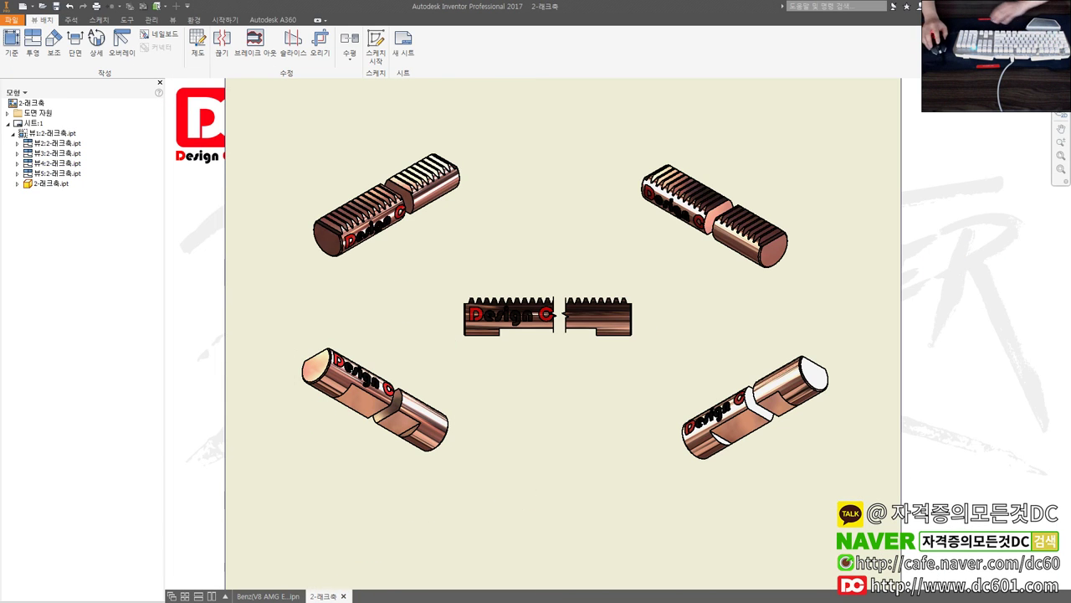